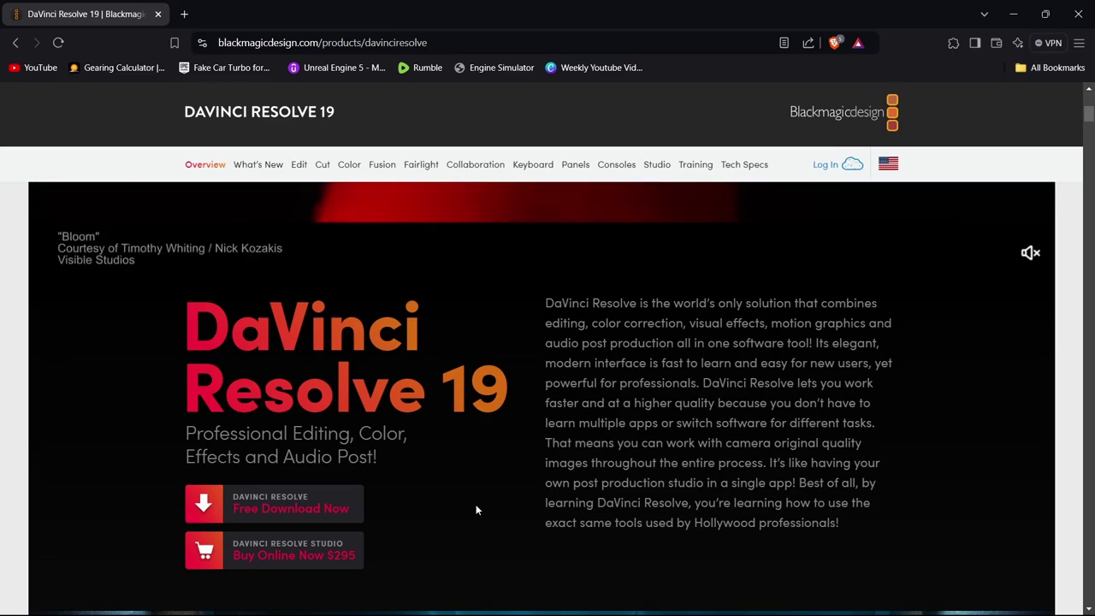
left_click(288, 498)
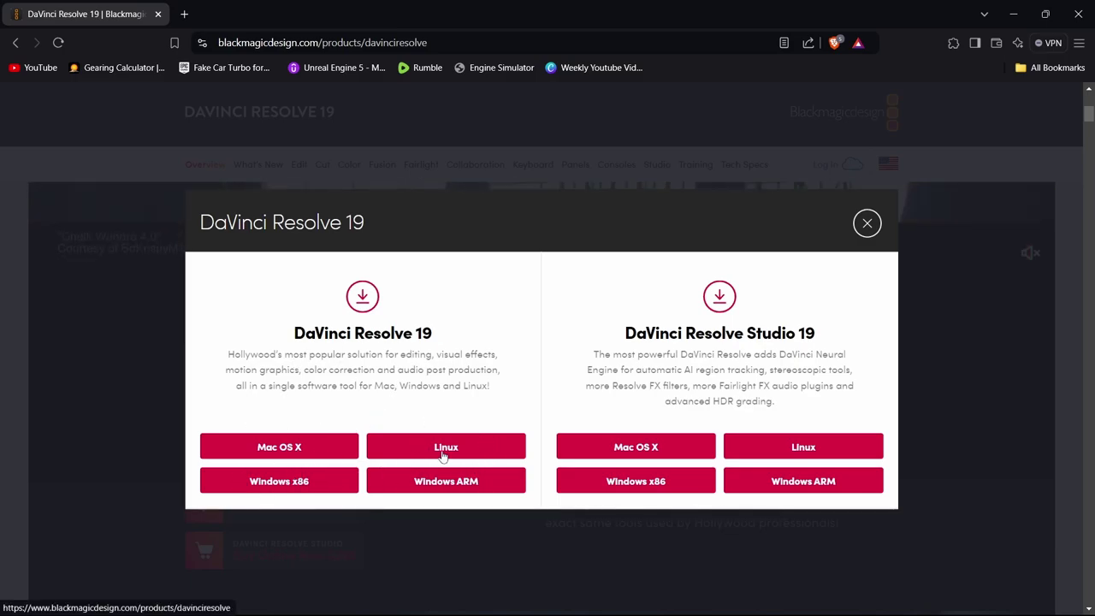
left_click(292, 486)
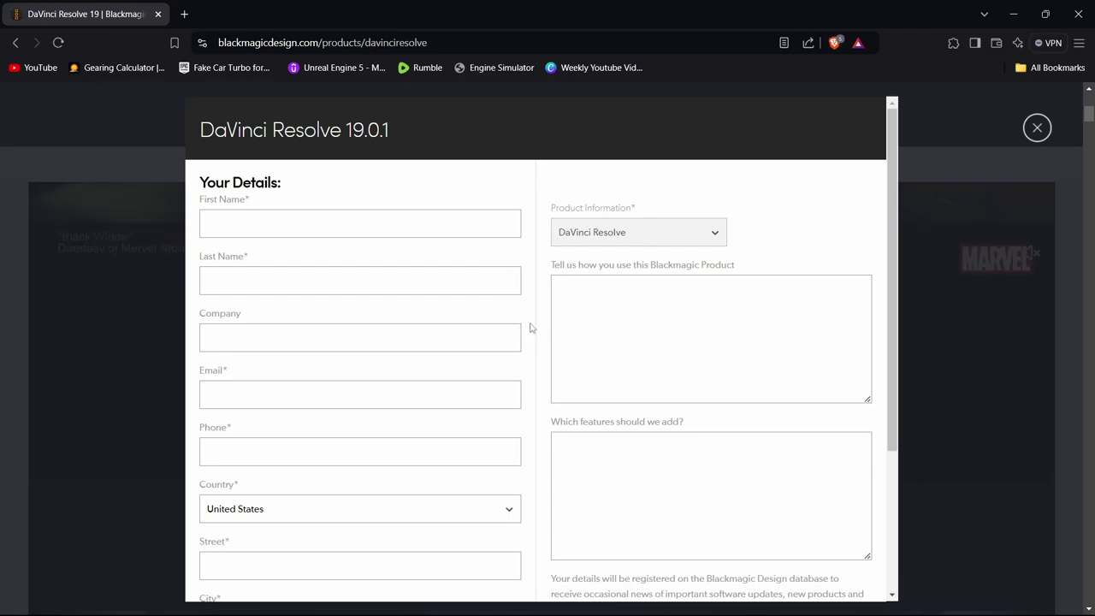
scroll(530, 325, "down", 3)
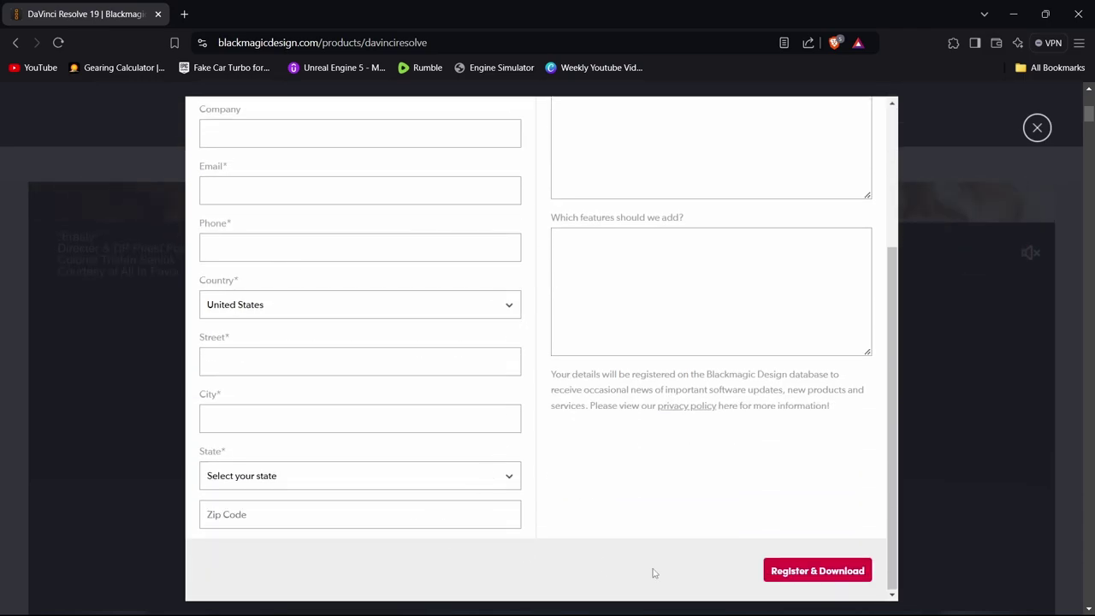
left_click(1035, 130)
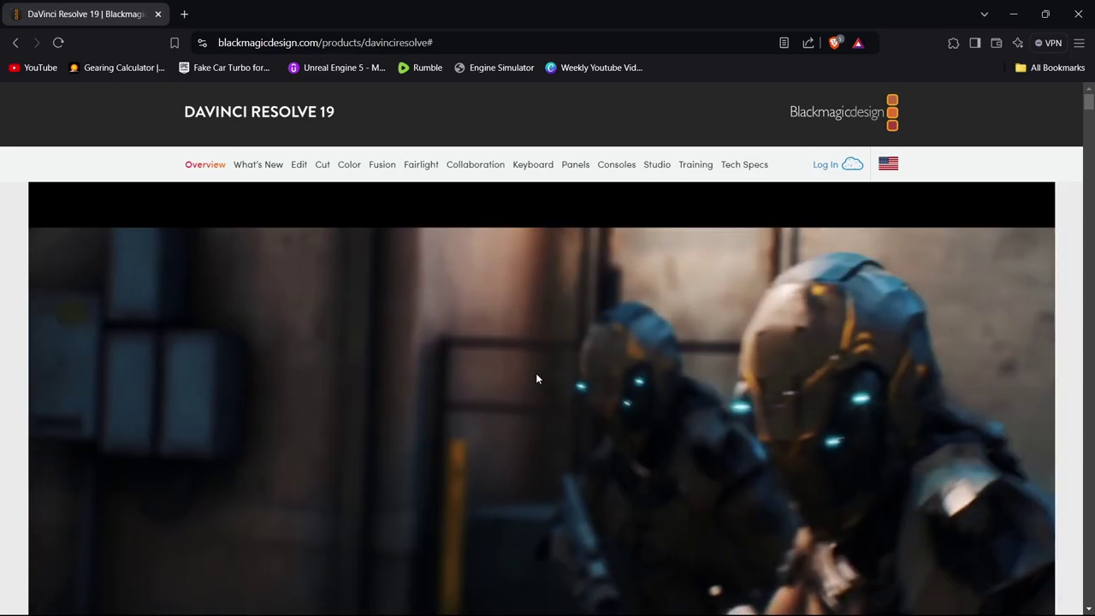
key("alt+Tab")
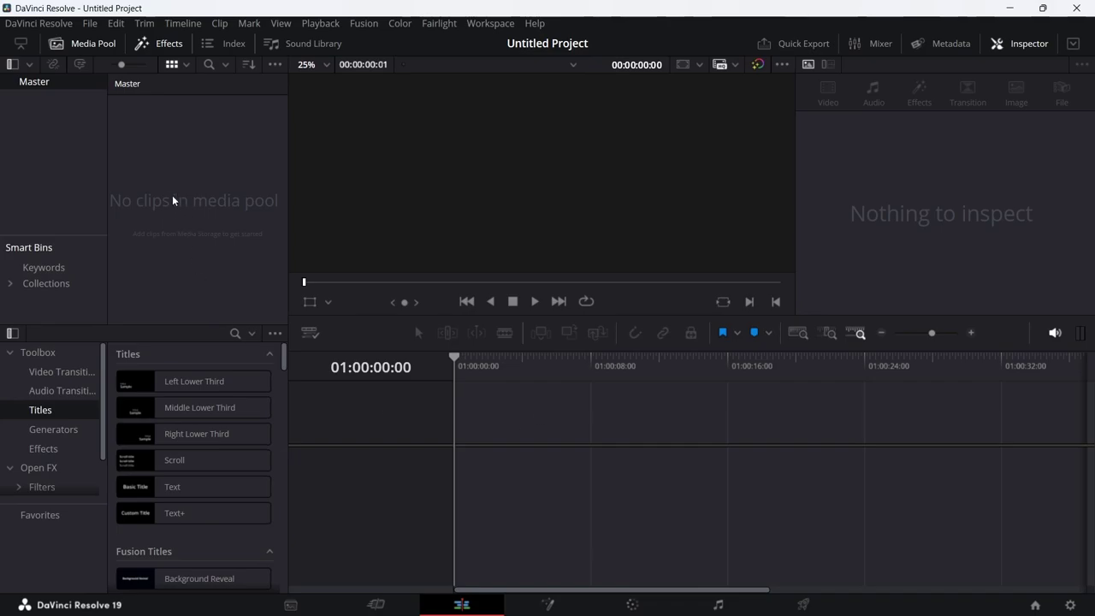
Create a new Fusion Composition clip in the media pool at 60 fps.
right_click(205, 167)
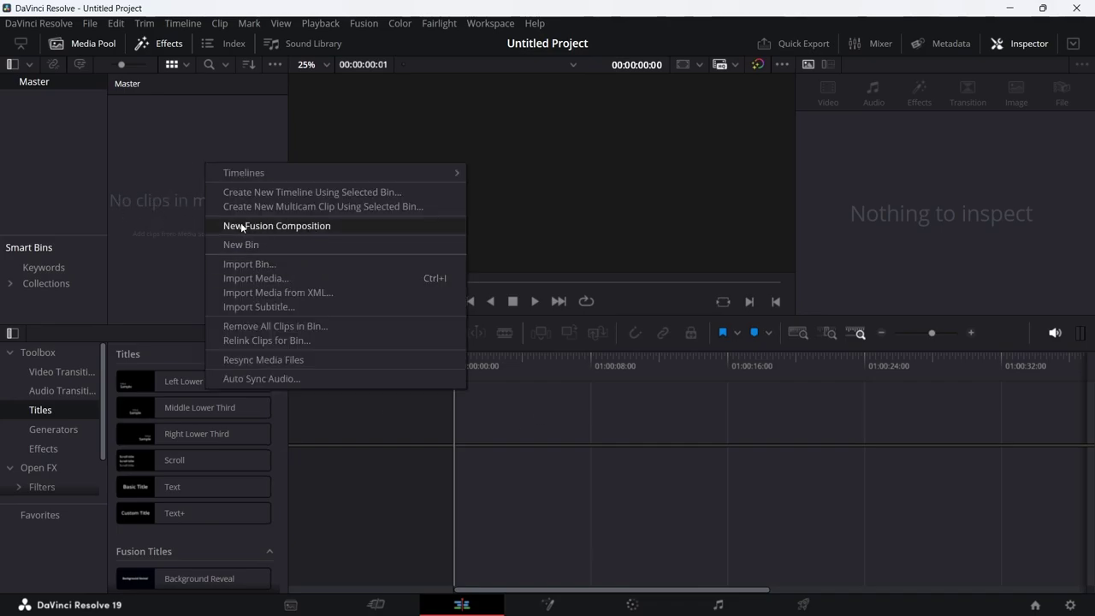
left_click(290, 229)
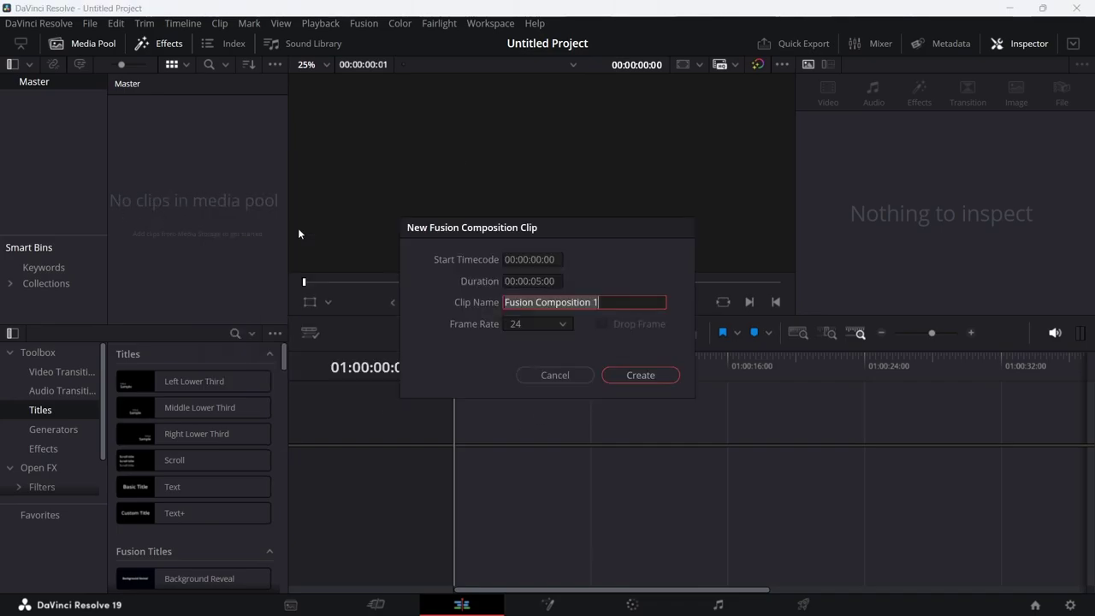
left_click(562, 326)
scroll(532, 470, "down", 1)
left_click(532, 470)
left_click(657, 380)
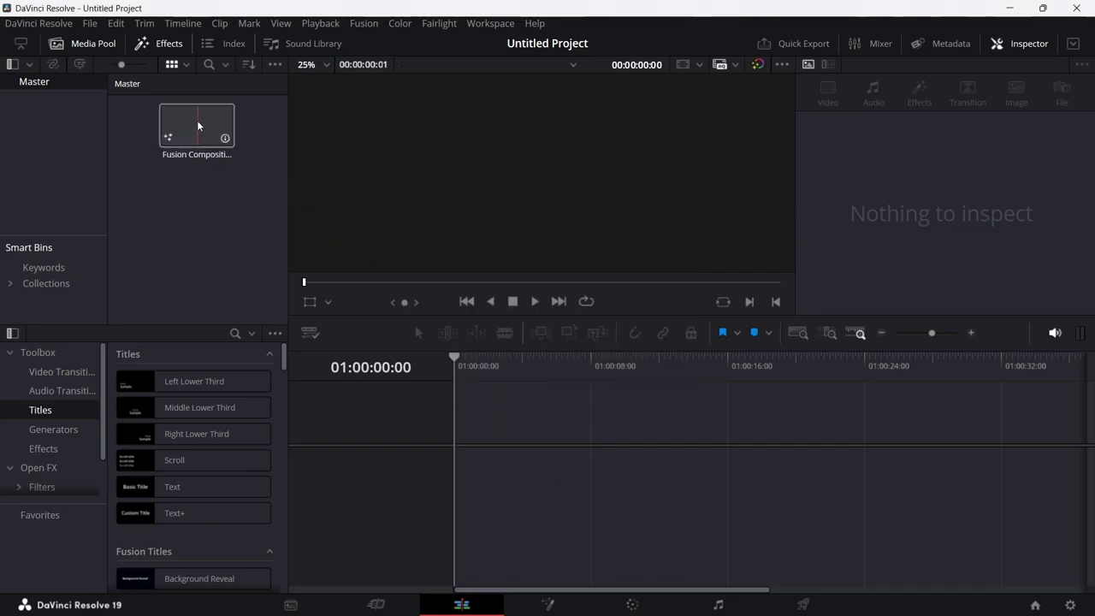
Put the composition clip on a new timeline and scrub the playhead across it and back to the start.
left_click_drag(195, 123, 462, 462)
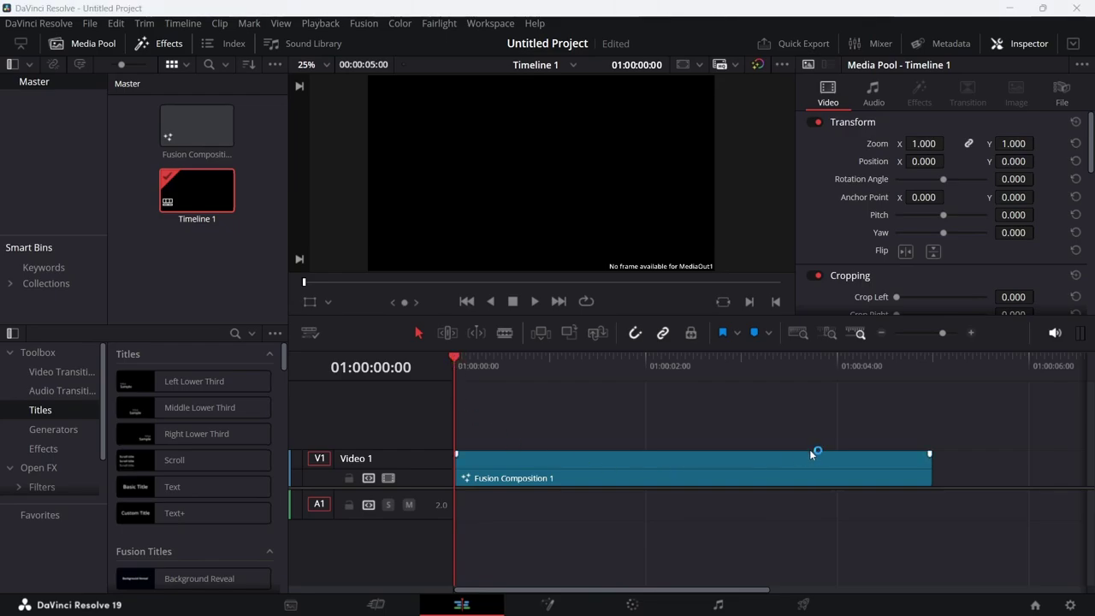
left_click_drag(572, 371, 462, 362)
left_click(1026, 364)
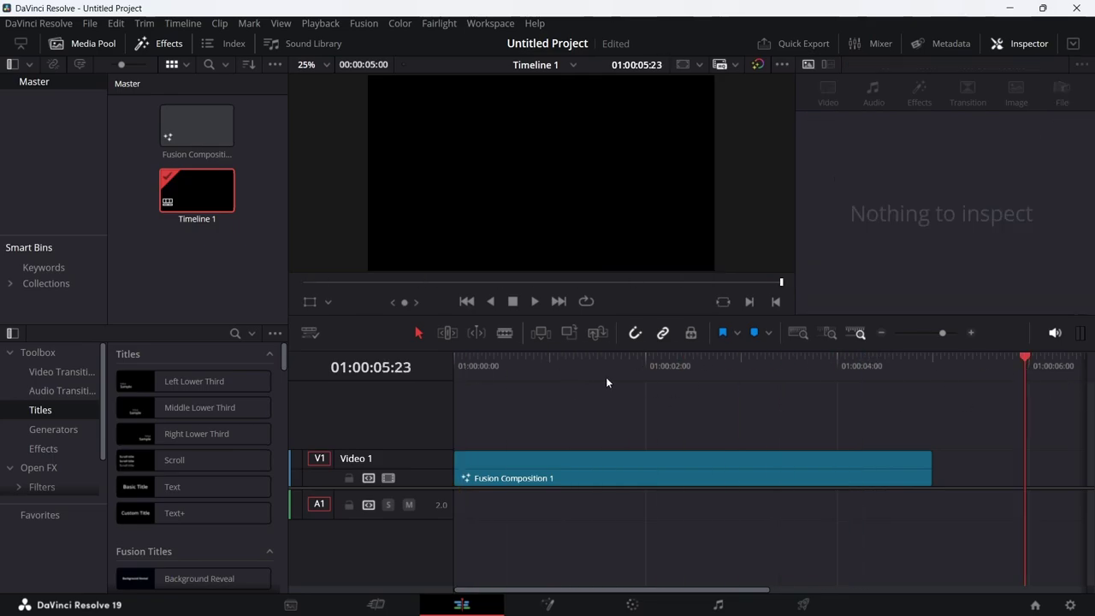
left_click_drag(1014, 359, 454, 363)
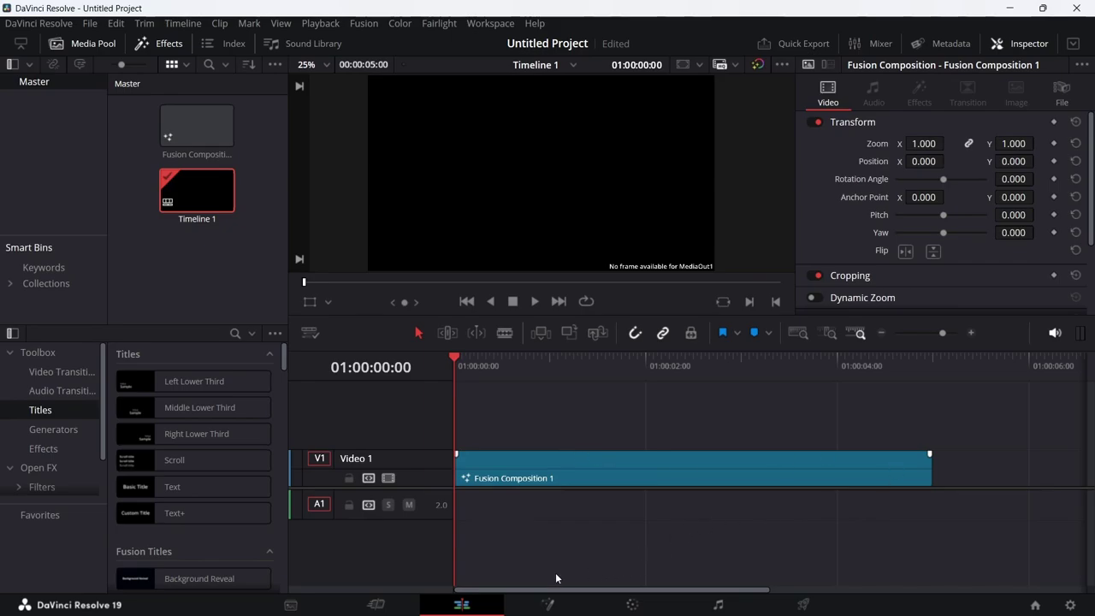
Open the composition on the Fusion page with a single large viewer.
left_click(544, 606)
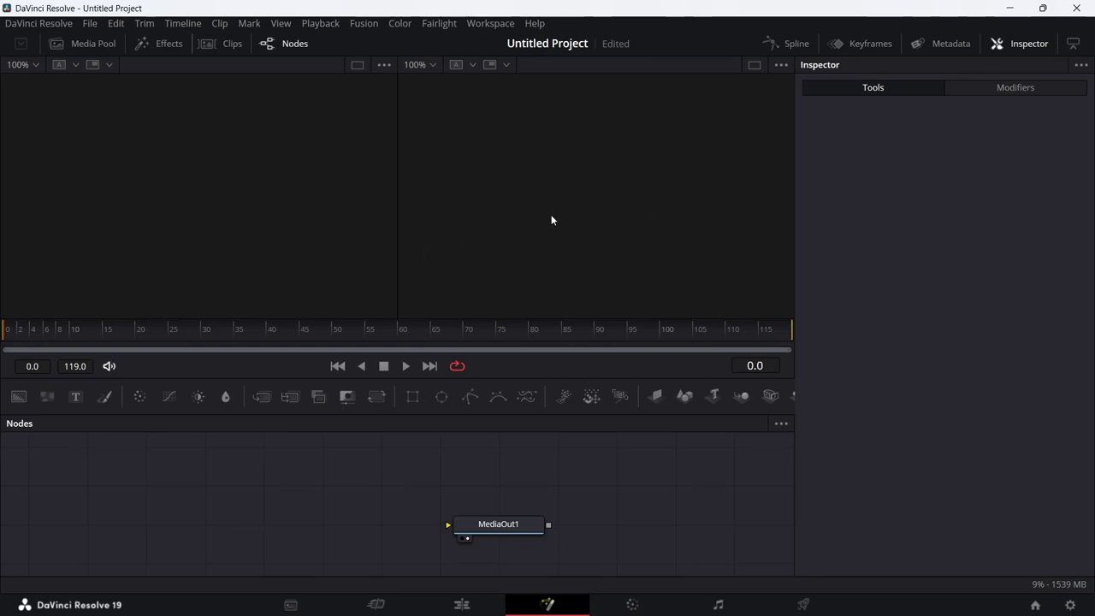
left_click(357, 66)
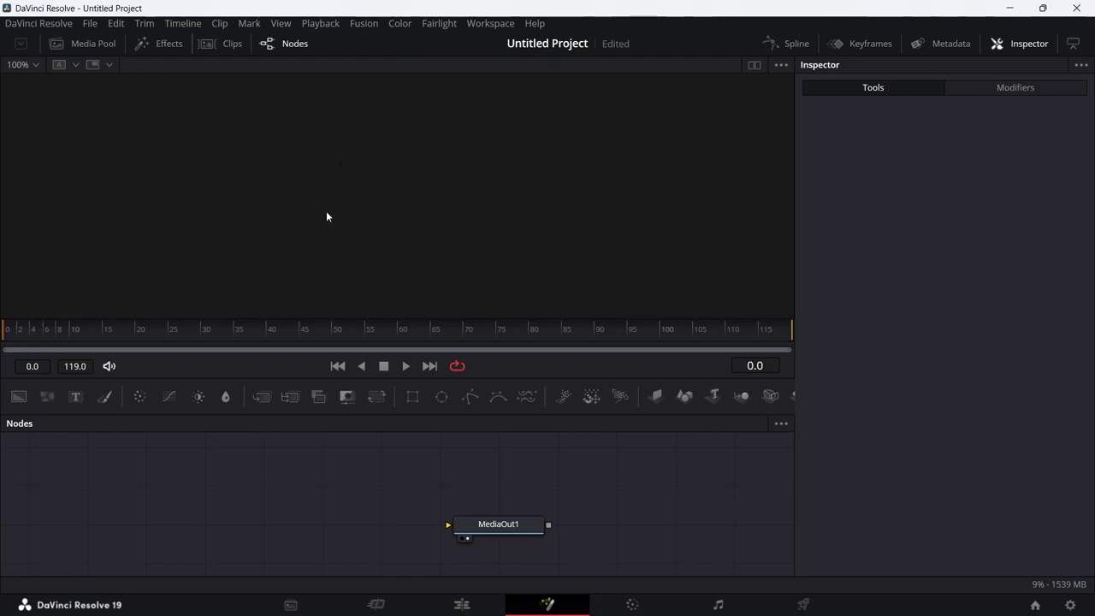
scroll(598, 476, "down", 2)
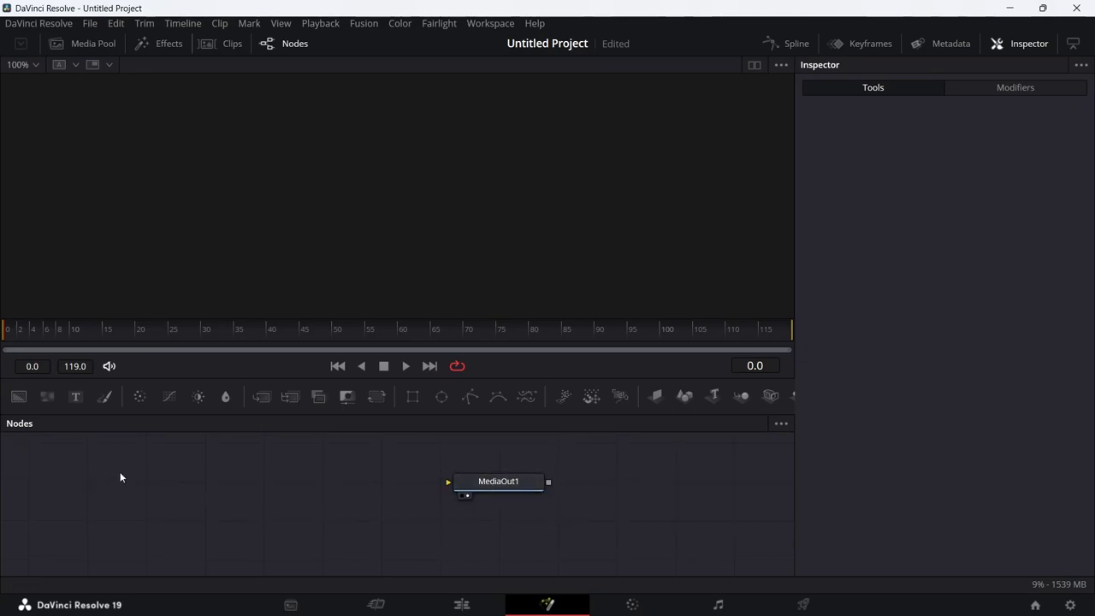
Line up all nodes to the grid and move MediaOut1 toward the right of the node area.
right_click(193, 492)
mouse_move(281, 302)
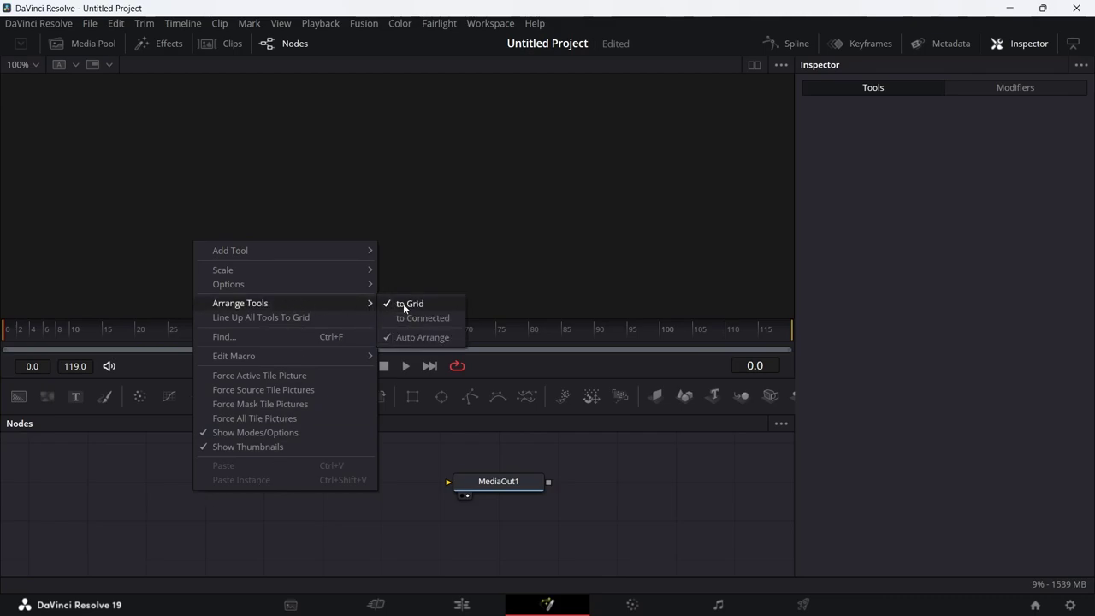
left_click(272, 318)
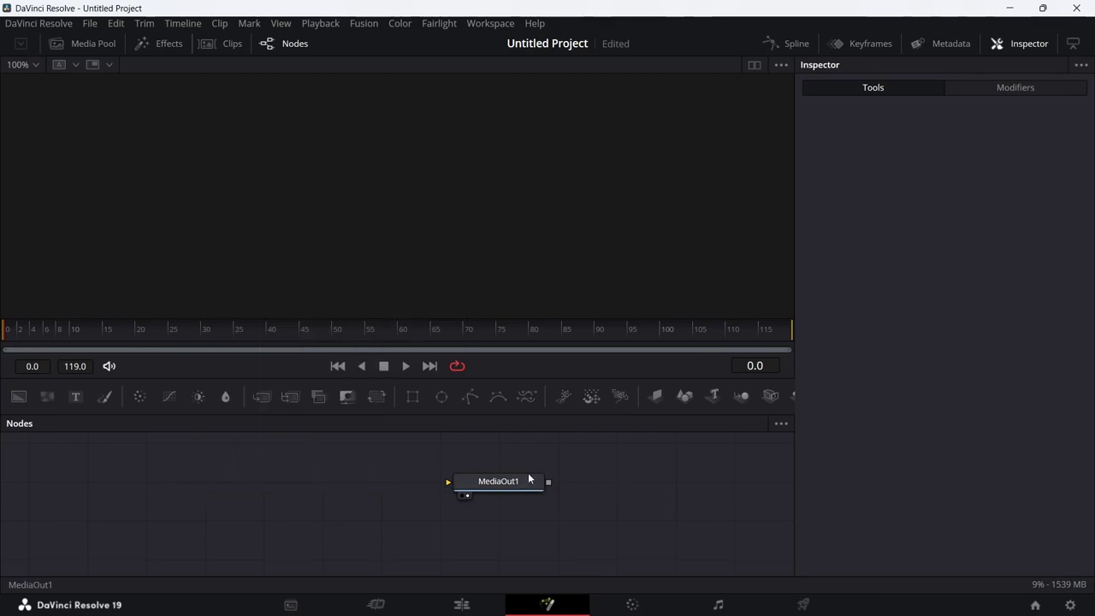
left_click_drag(518, 506, 484, 486)
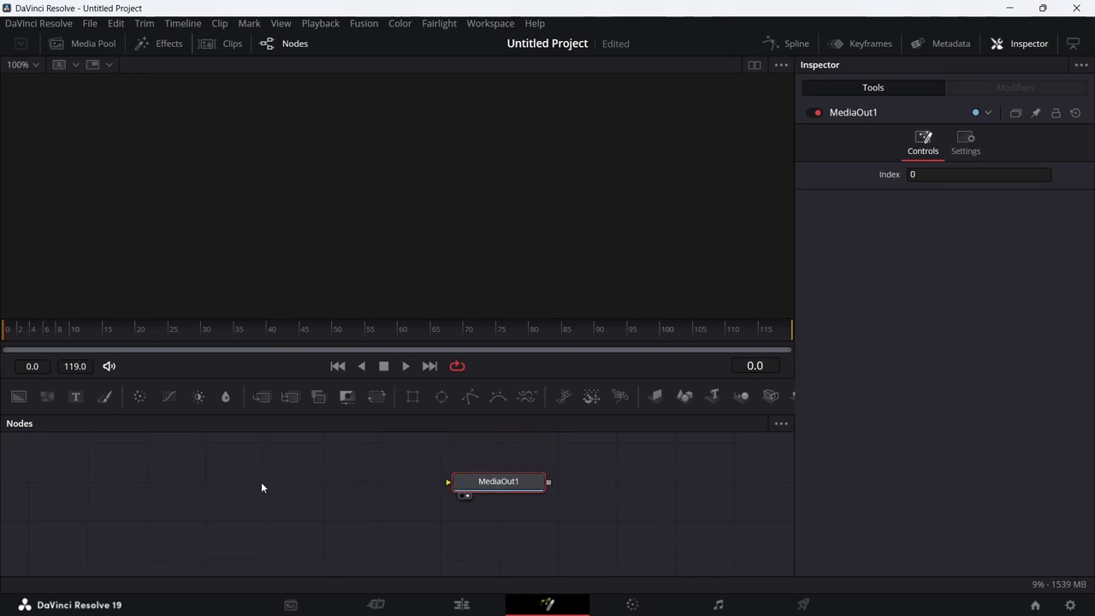
left_click_drag(190, 467, 396, 498)
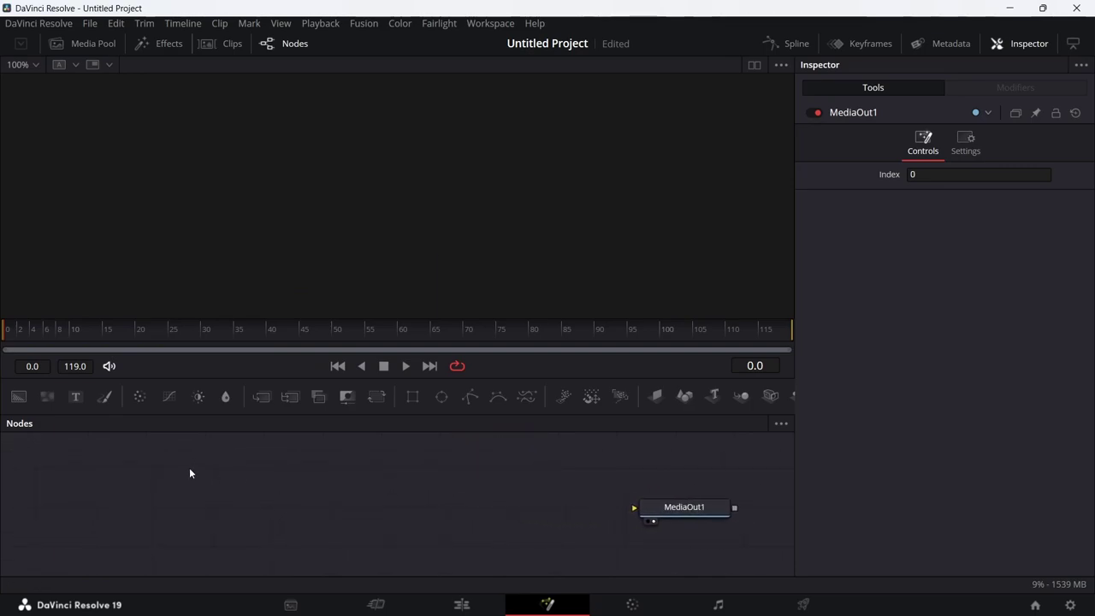
Add a Background1 node left of MediaOut1, compare views in dual viewers, then add an Ellipse mask.
left_click(17, 398)
left_click_drag(398, 506, 634, 512)
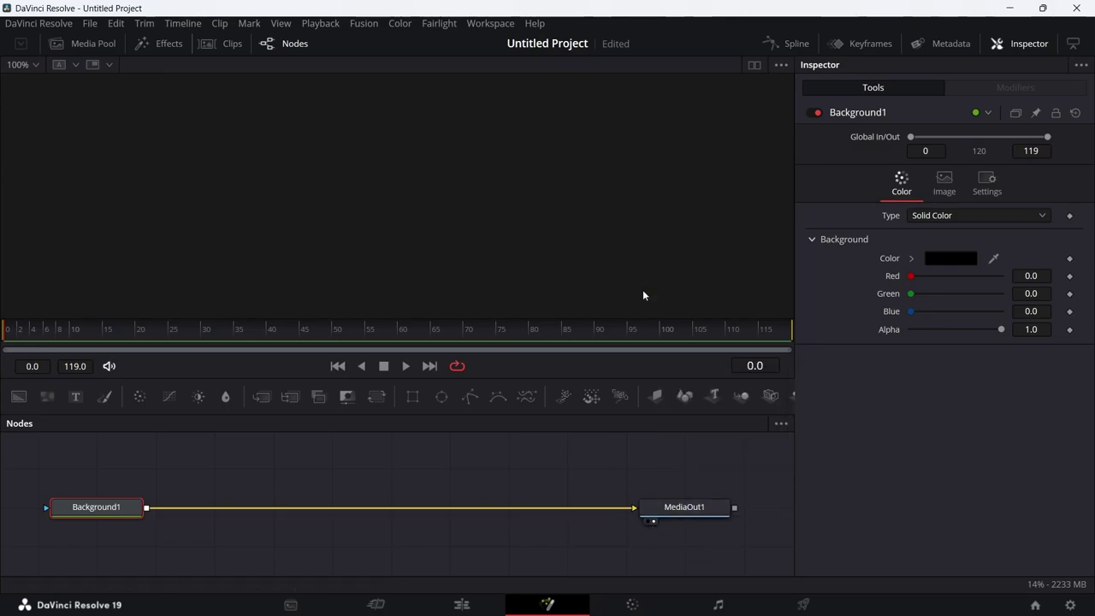
left_click(754, 65)
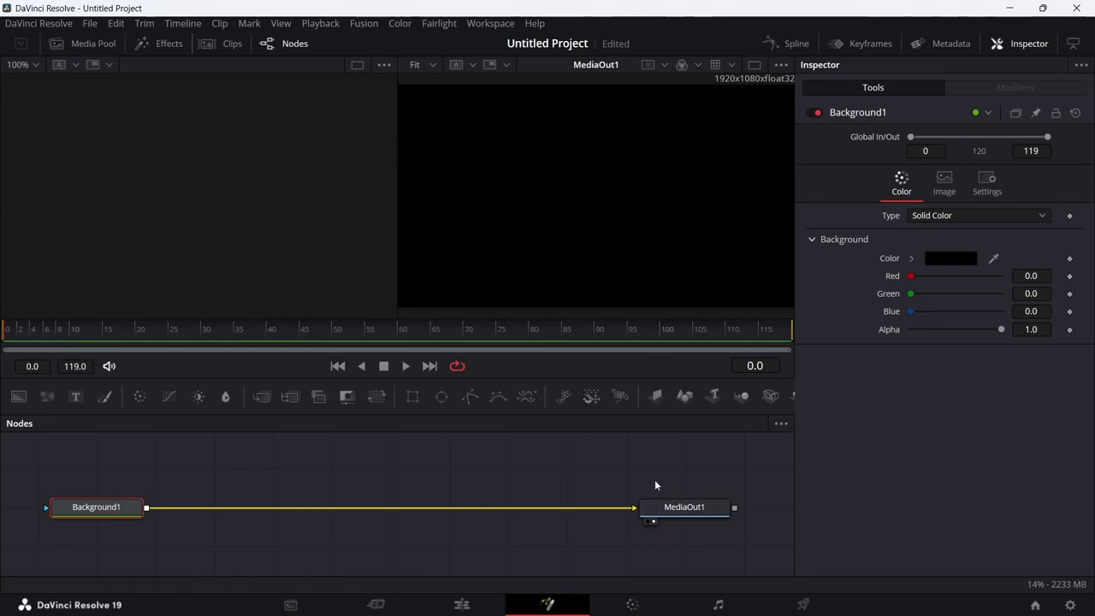
left_click(645, 521)
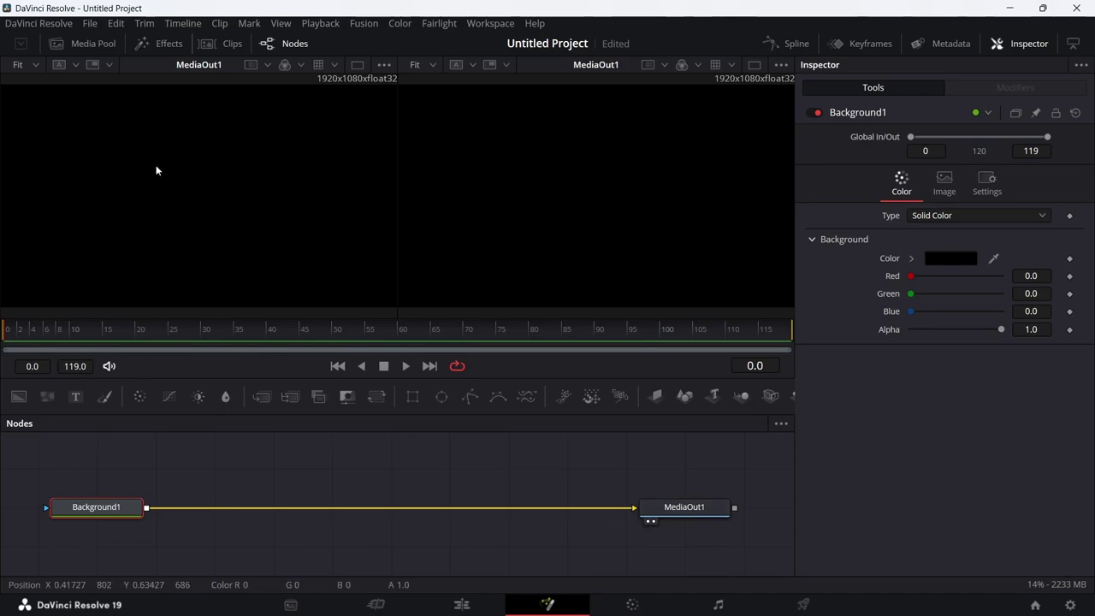
left_click(652, 521)
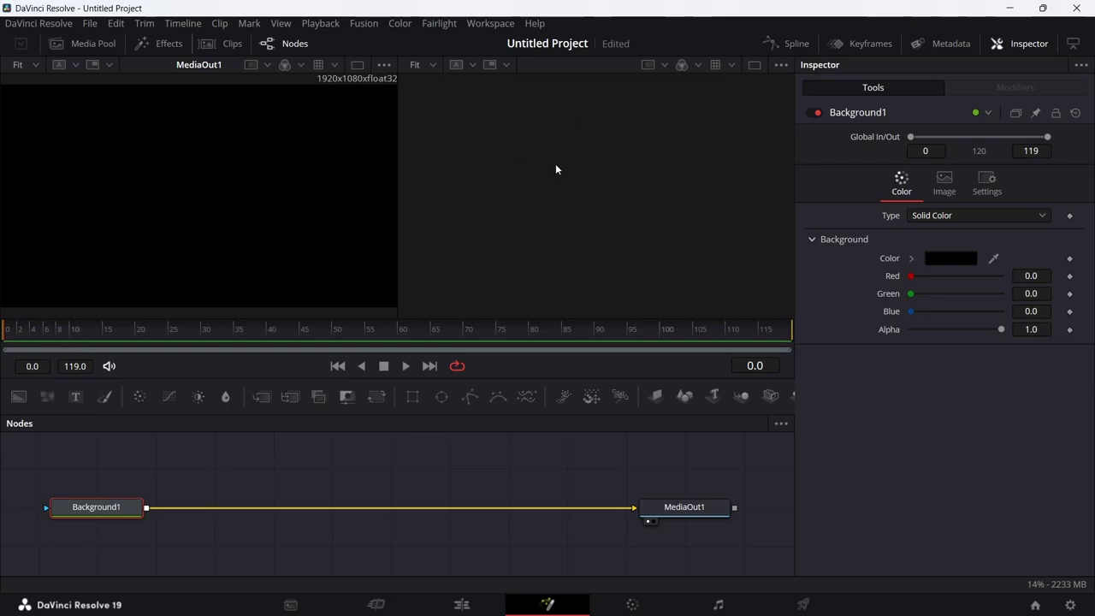
left_click(65, 521)
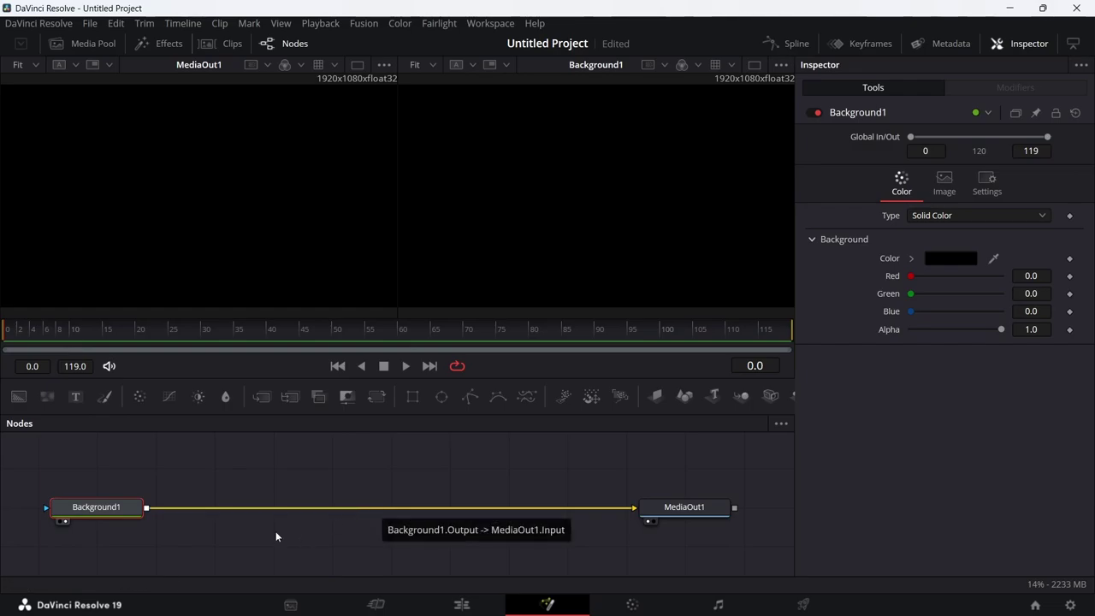
left_click(357, 65)
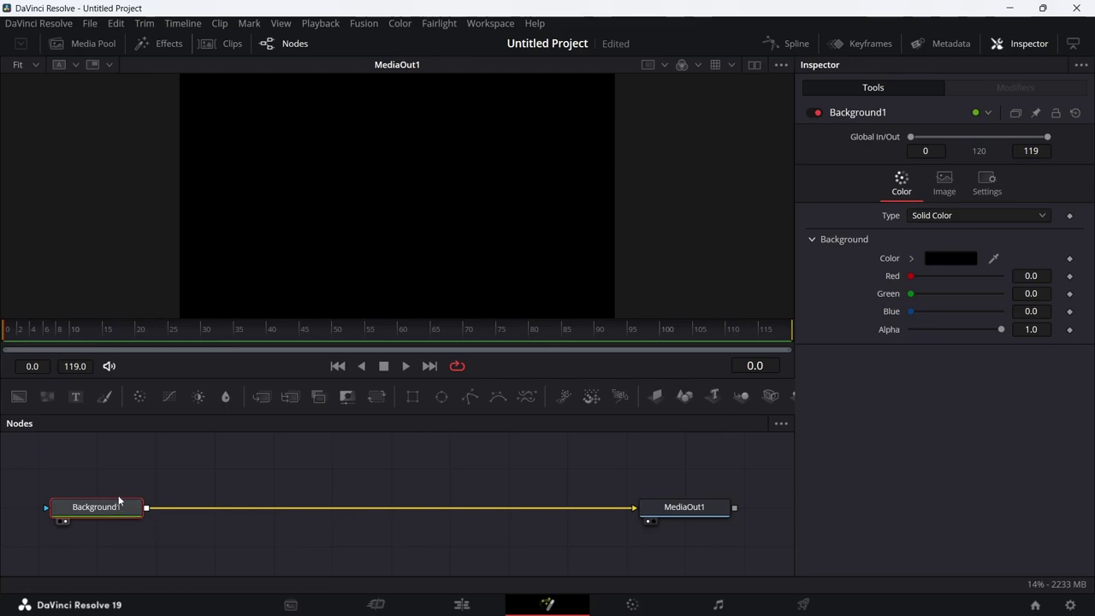
left_click(443, 396)
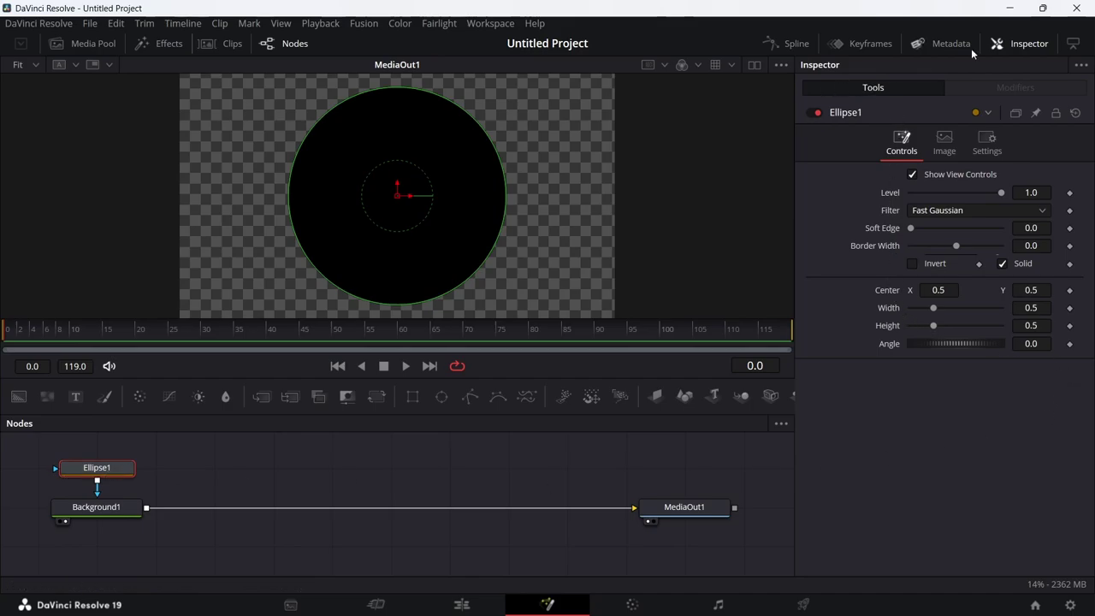
Turn Ellipse1 into a non-solid outline with Border Width 0.01, then select Background1.
left_click(1002, 264)
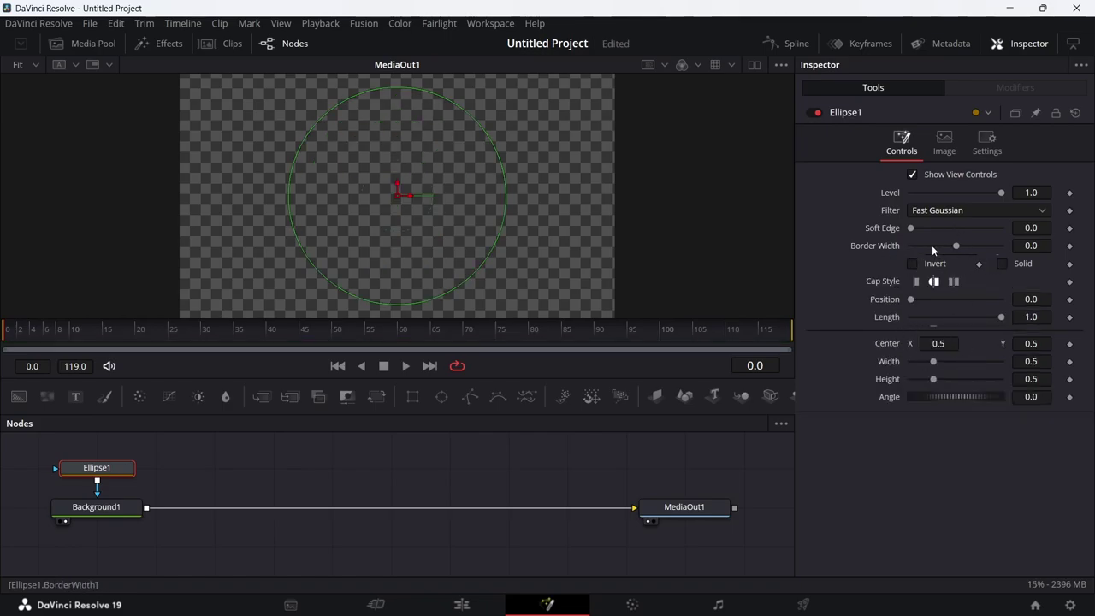
left_click(1045, 246)
type("1")
key("Return")
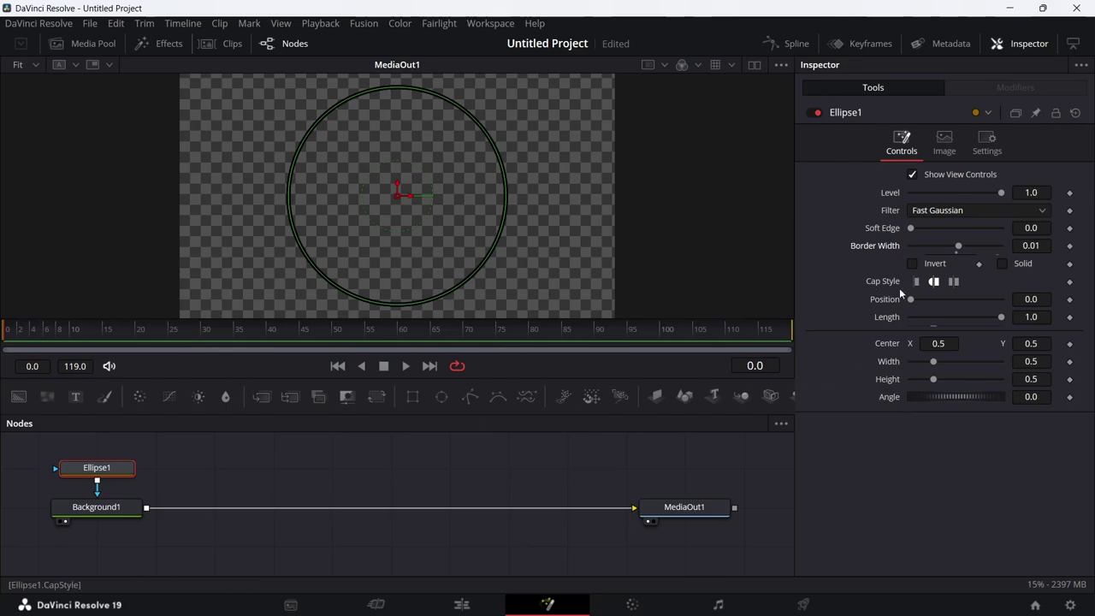
left_click(96, 507)
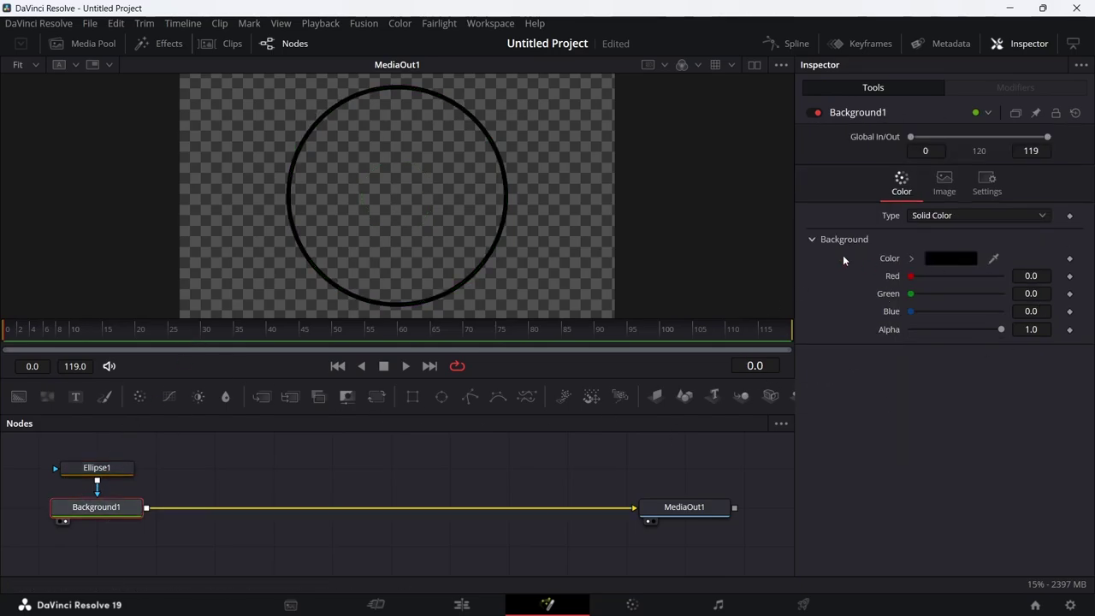
left_click(939, 260)
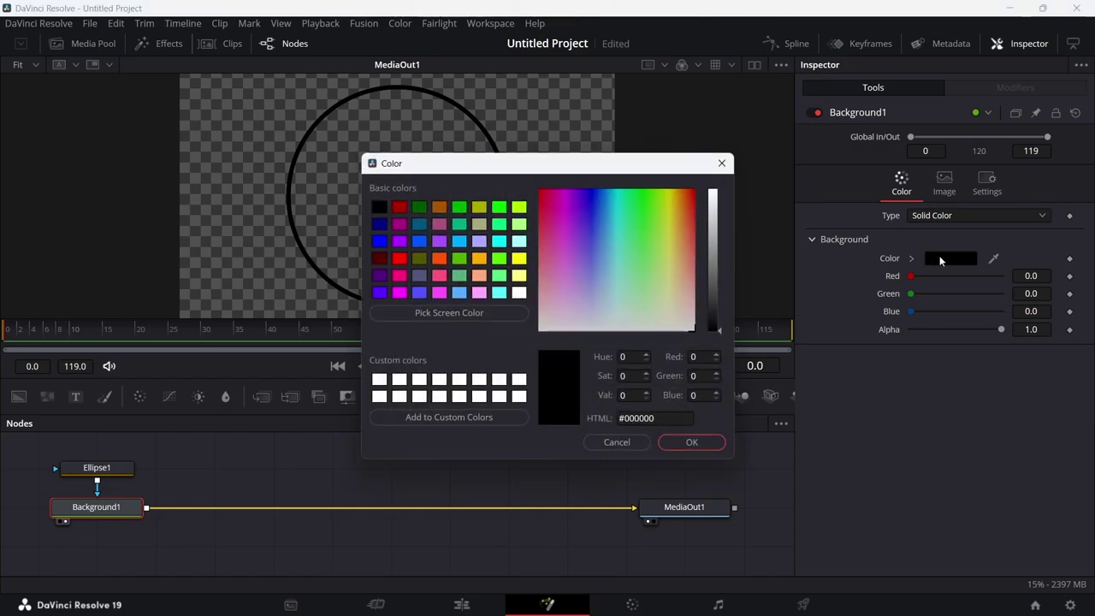
left_click(662, 270)
left_click(587, 188)
left_click_drag(586, 188, 573, 188)
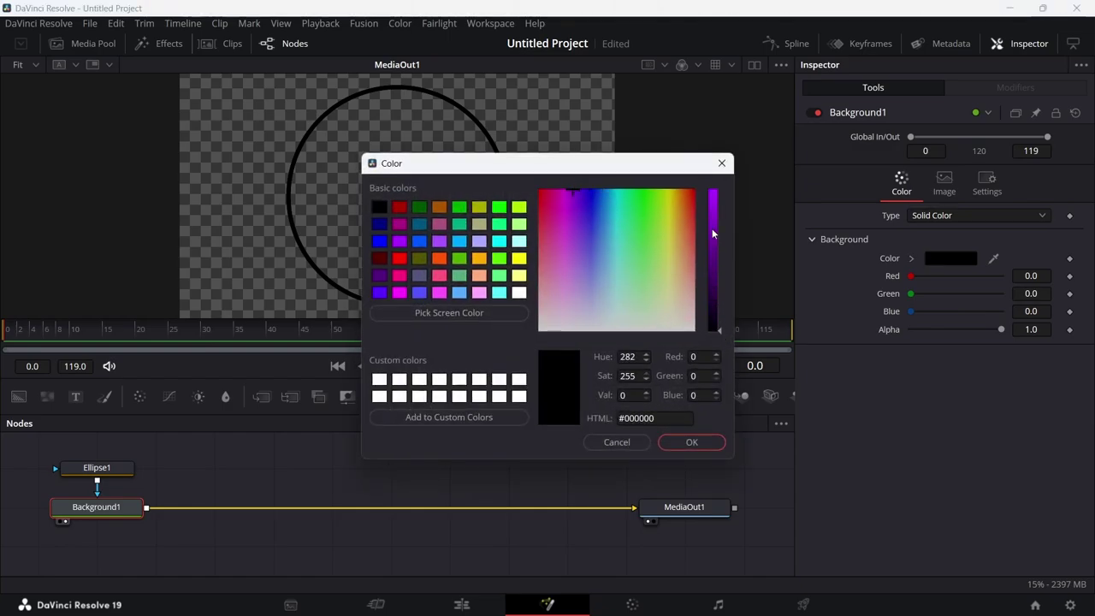
left_click_drag(717, 330, 708, 188)
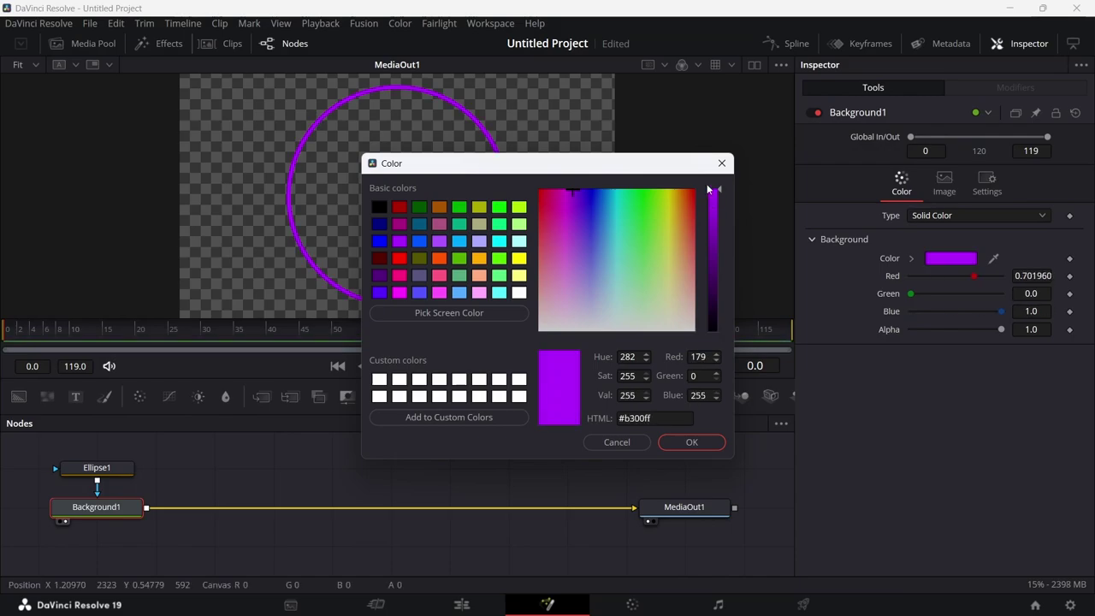
left_click(688, 445)
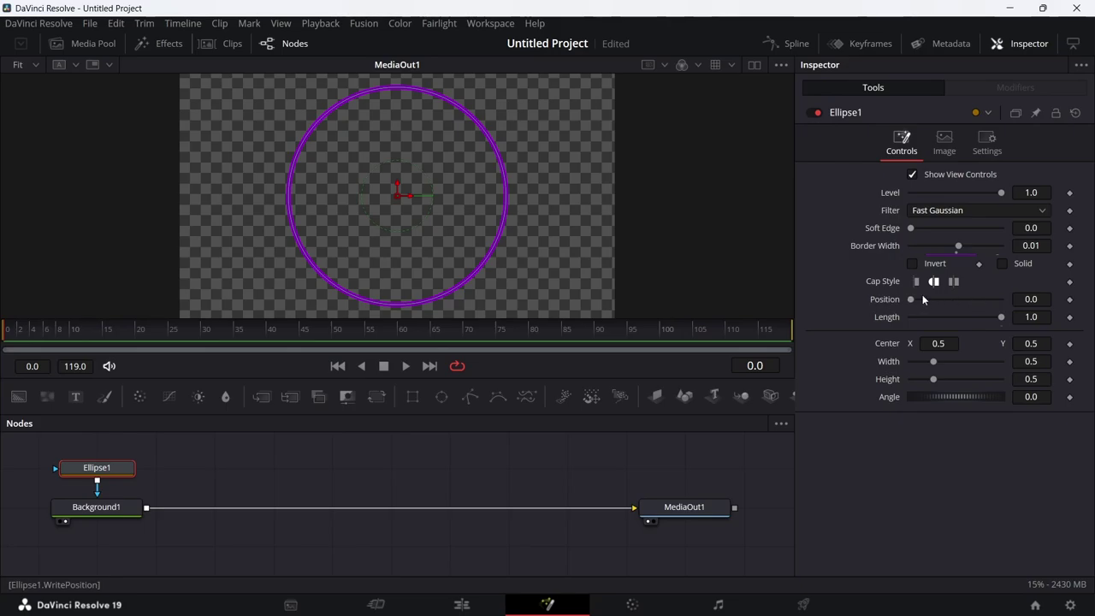
Attach an Anim Curves modifier to Ellipse1's stroke Position.
right_click(954, 303)
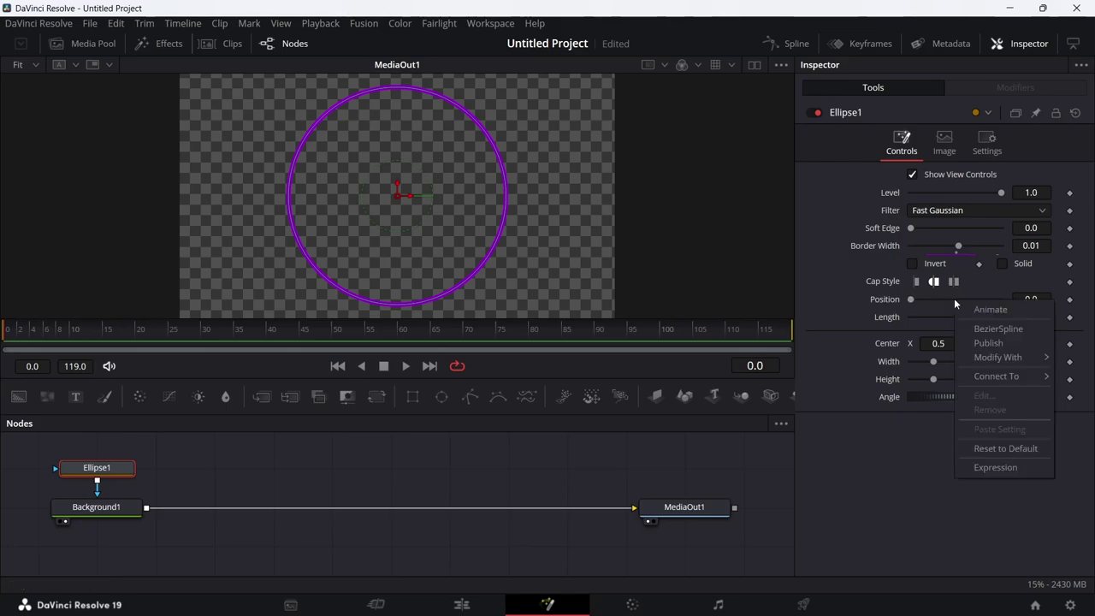
mouse_move(1001, 357)
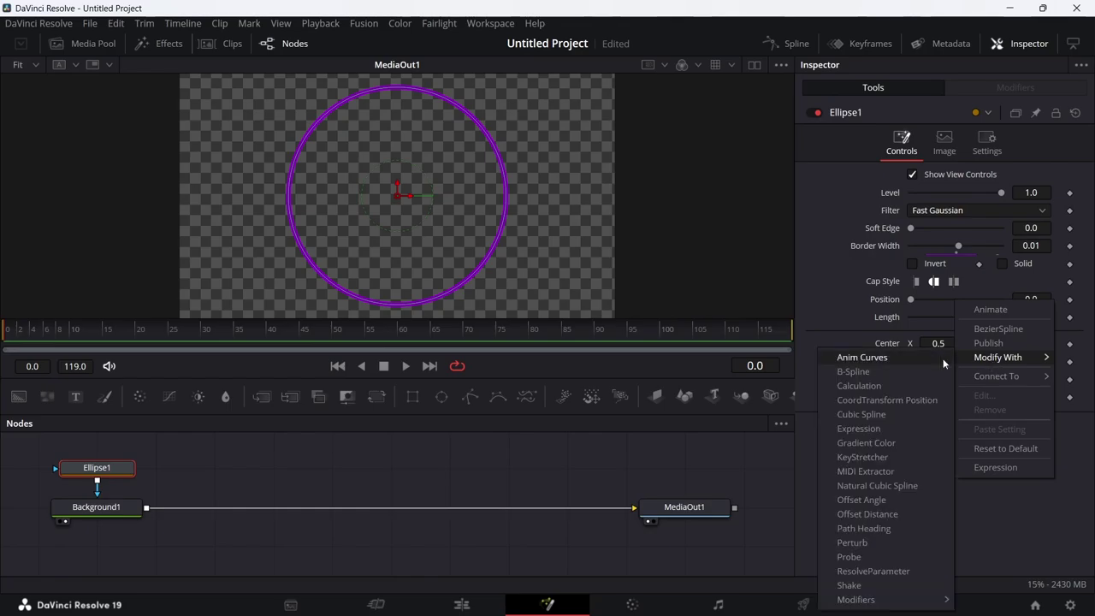
left_click(840, 360)
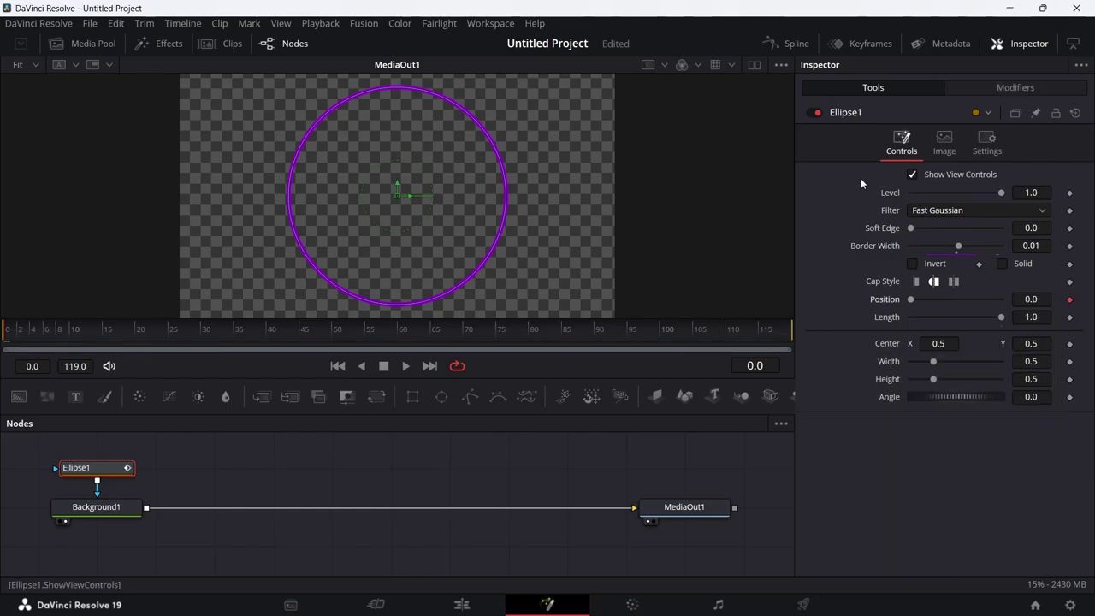
left_click(1015, 87)
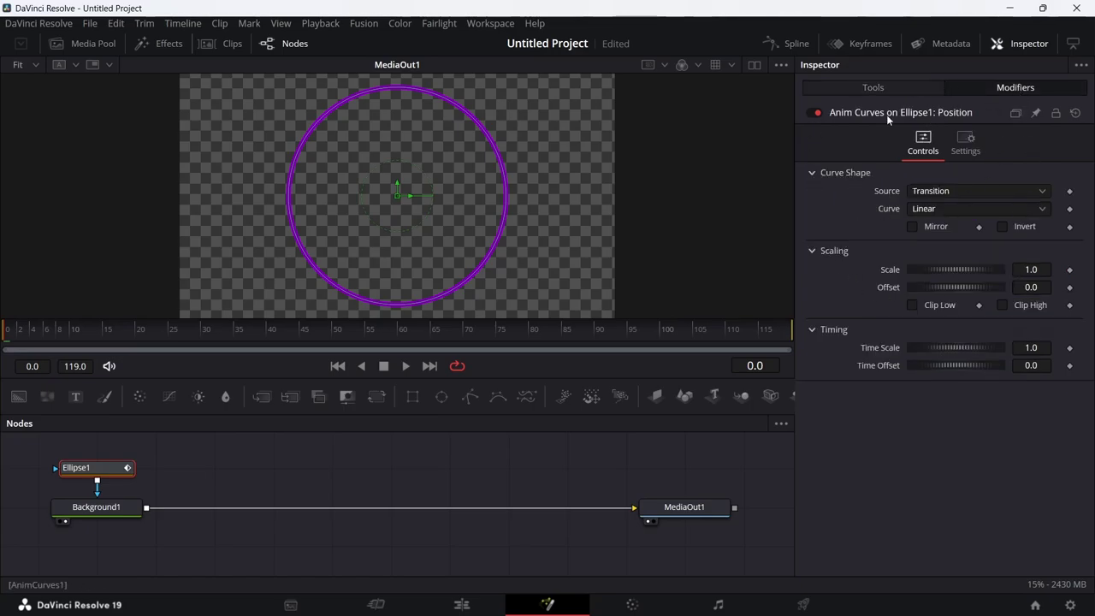
Set the Position curve to mirrored Easing with Quad in and Quad out.
left_click(912, 226)
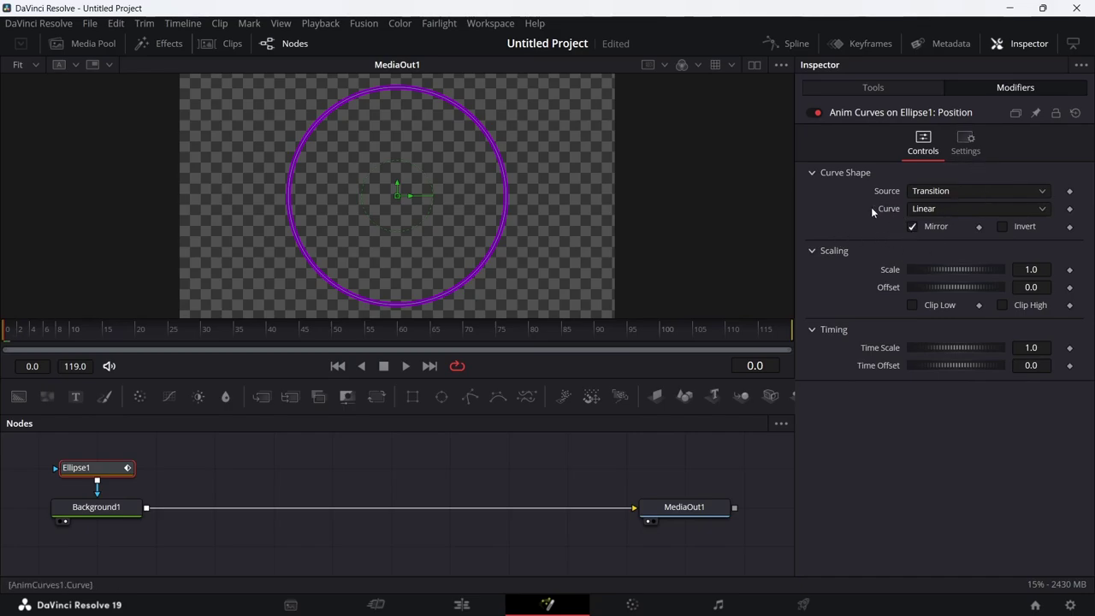
left_click(947, 208)
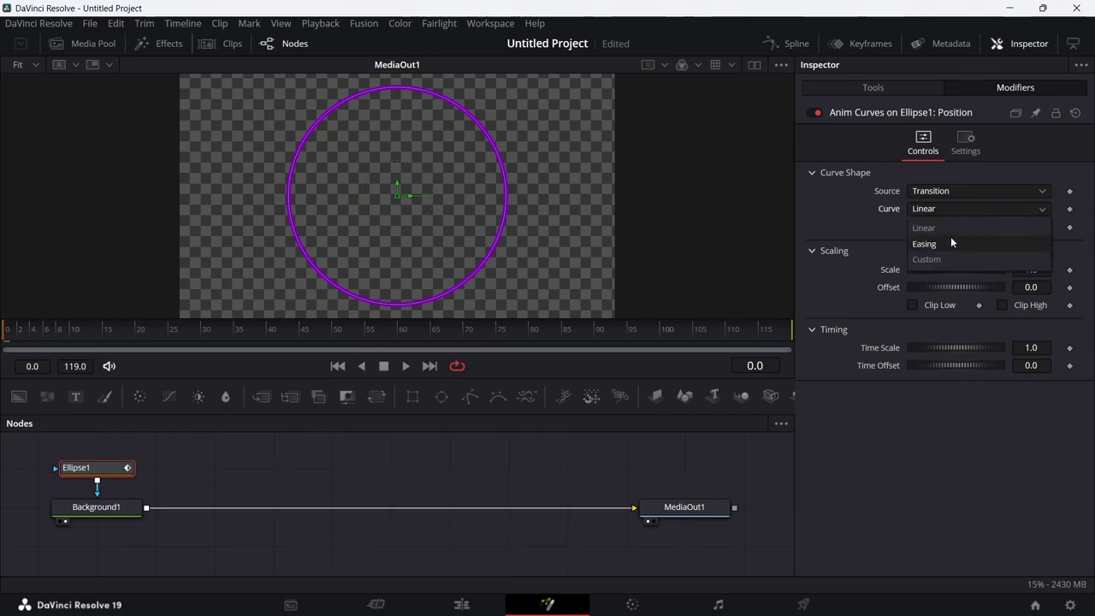
left_click(948, 243)
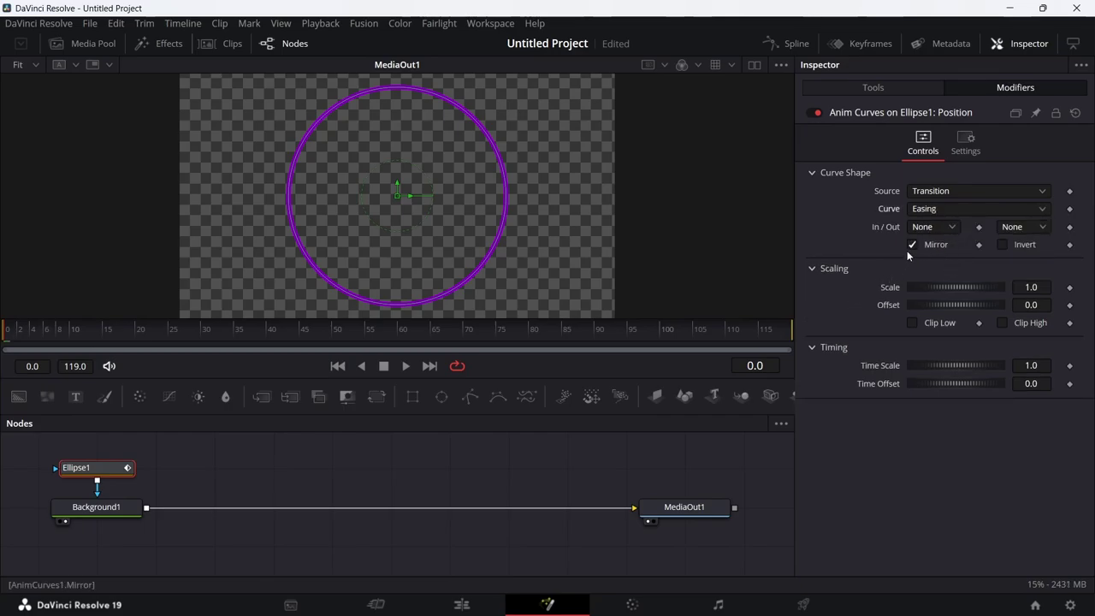
left_click(945, 229)
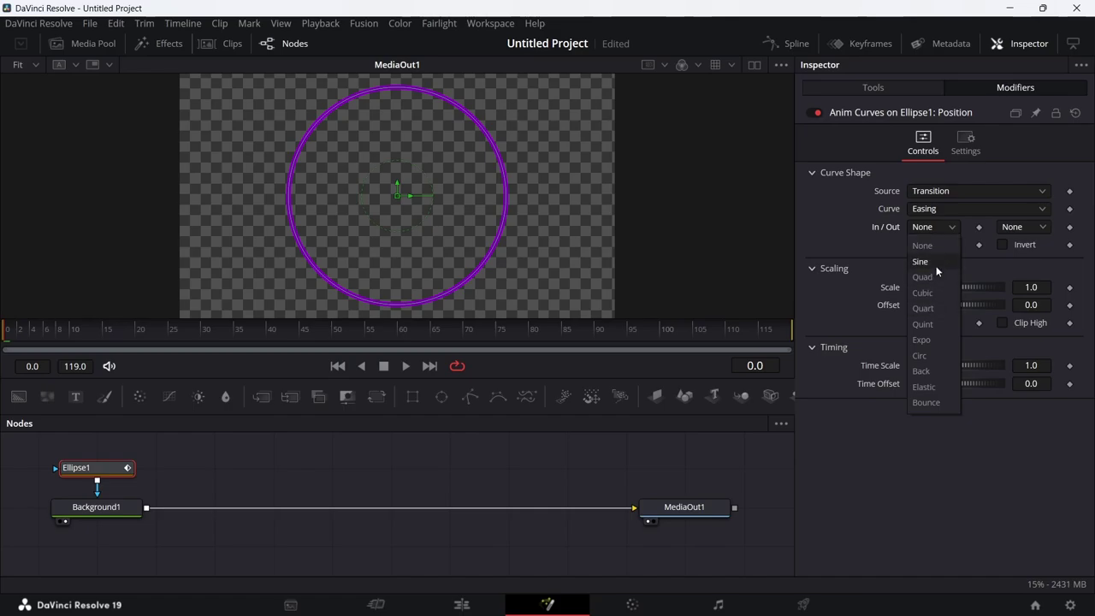
left_click(942, 277)
left_click(1007, 228)
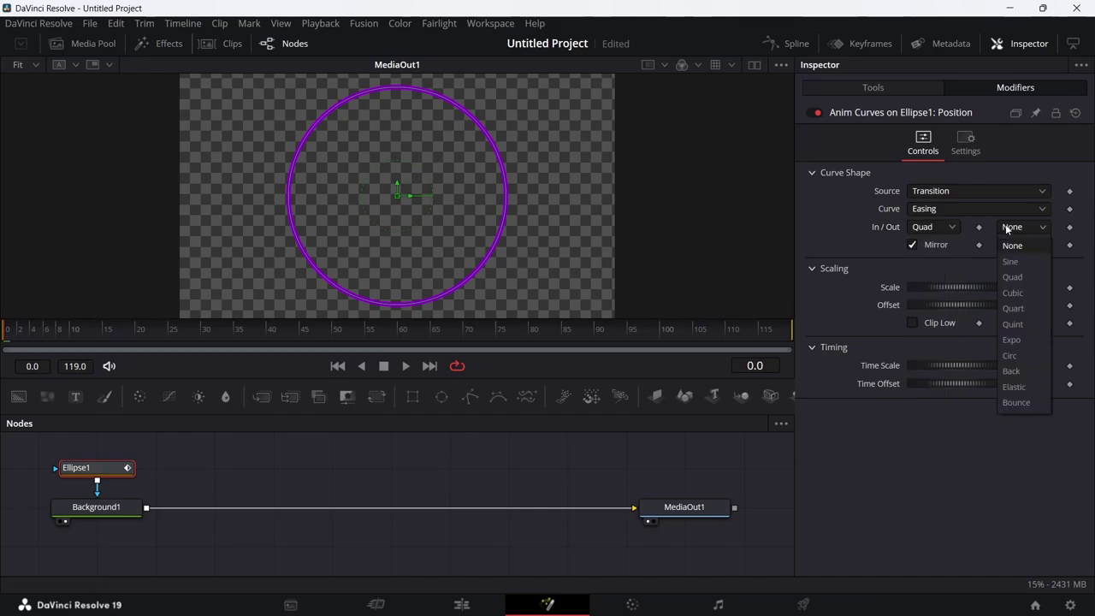
left_click(1020, 277)
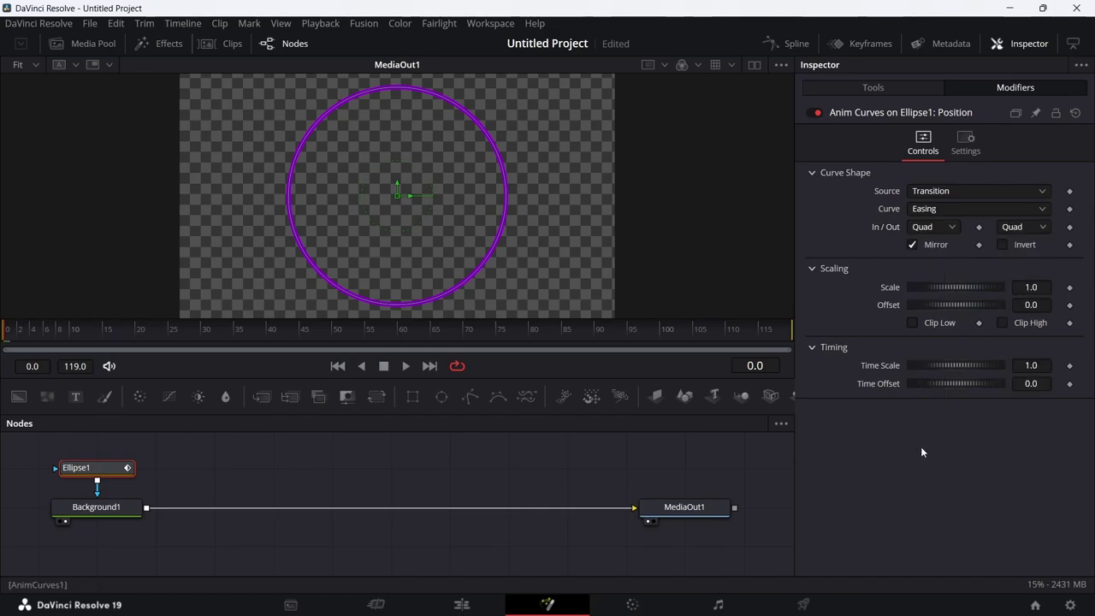
left_click(874, 89)
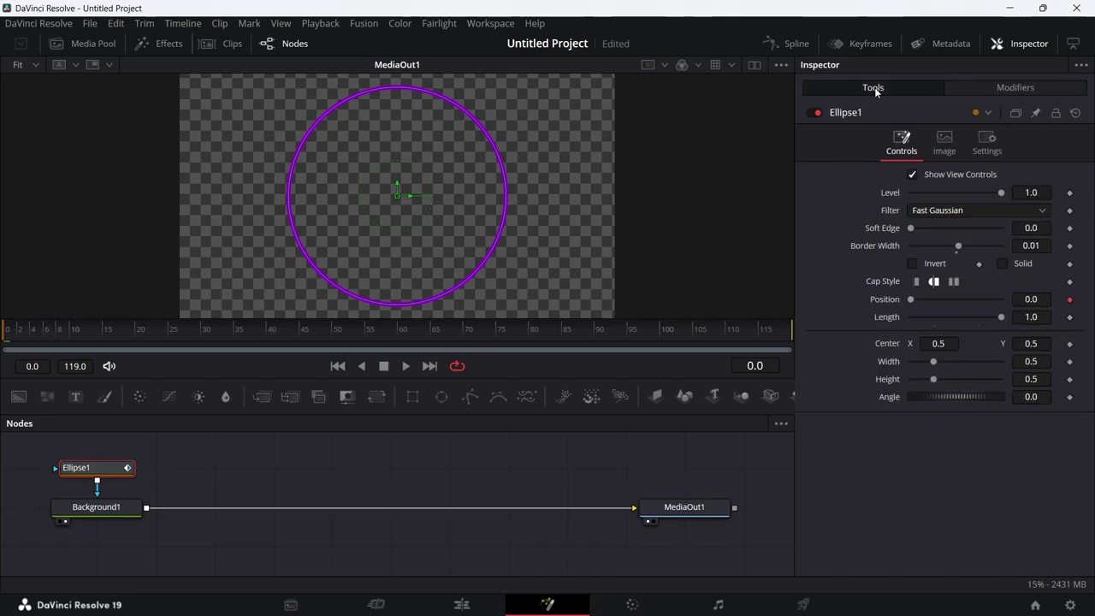
Attach an Anim Curves modifier to Ellipse1's stroke Length.
right_click(888, 317)
mouse_move(949, 381)
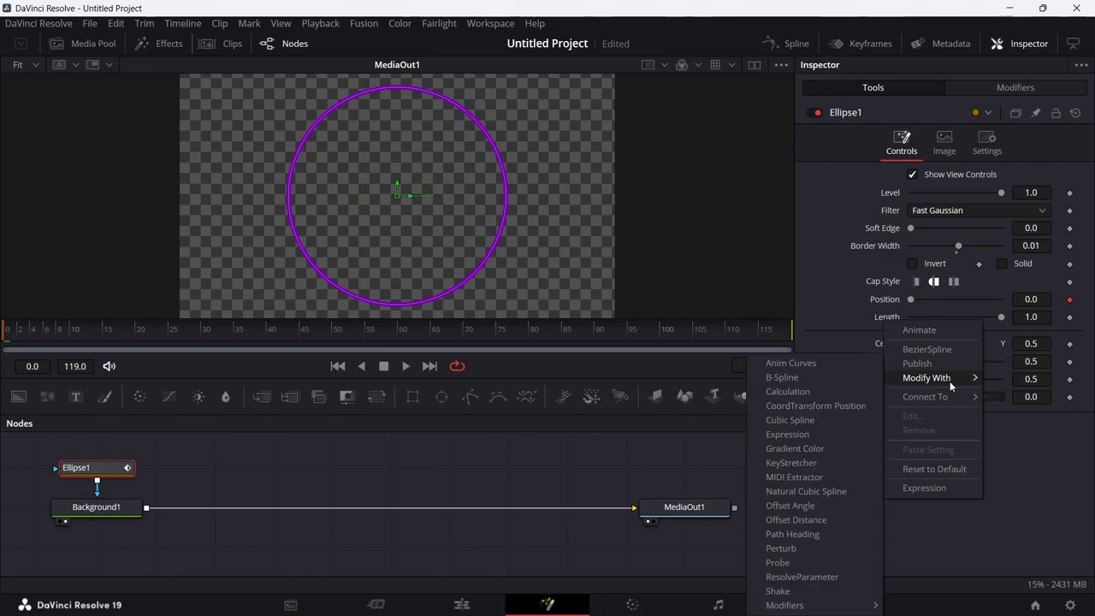
left_click(835, 363)
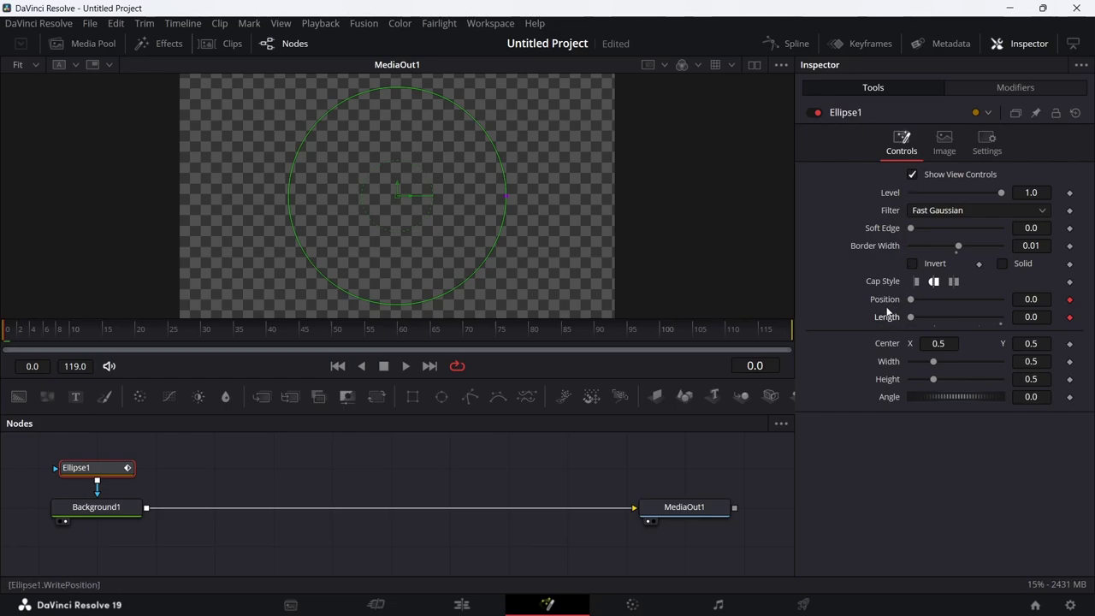
left_click(985, 90)
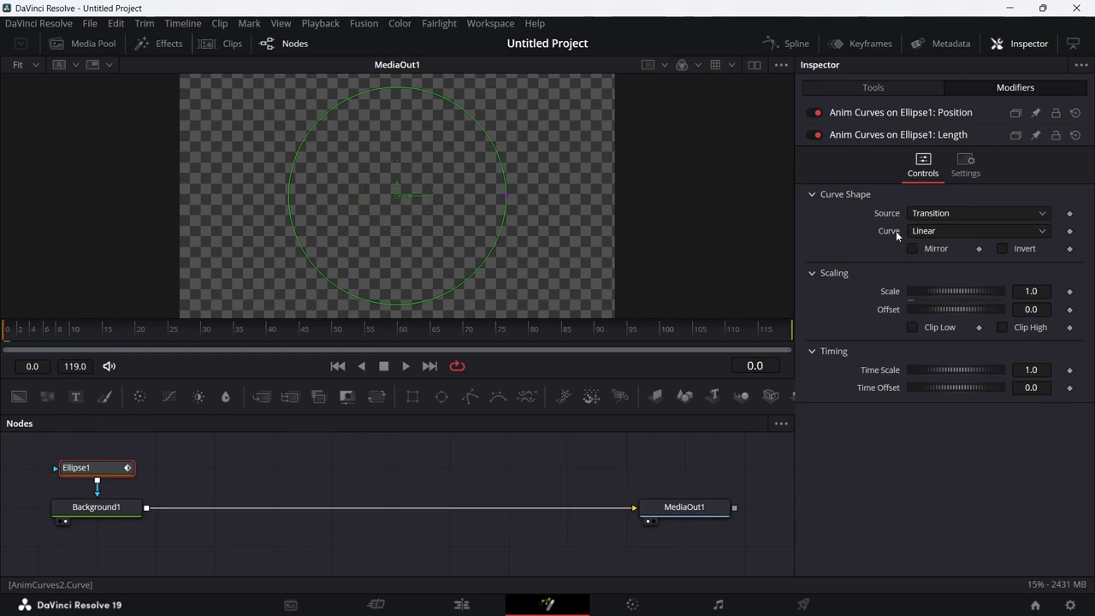
Set the Length curve to Easing with Quad in and Quad out.
left_click(950, 233)
left_click(950, 280)
left_click(953, 227)
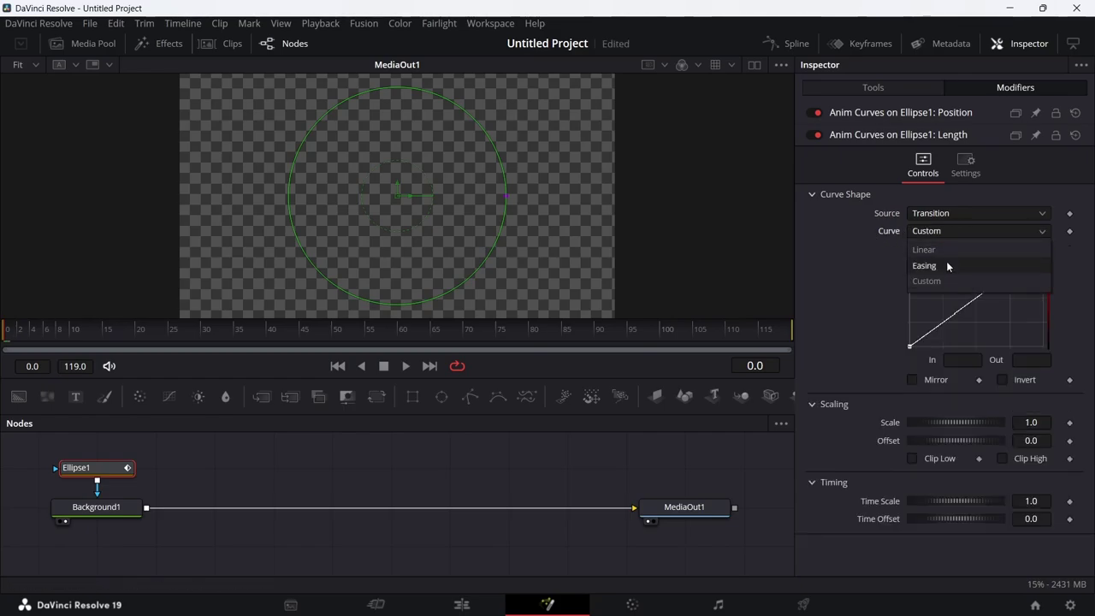
left_click(946, 265)
left_click(935, 248)
left_click(938, 297)
left_click(1028, 248)
left_click(1013, 299)
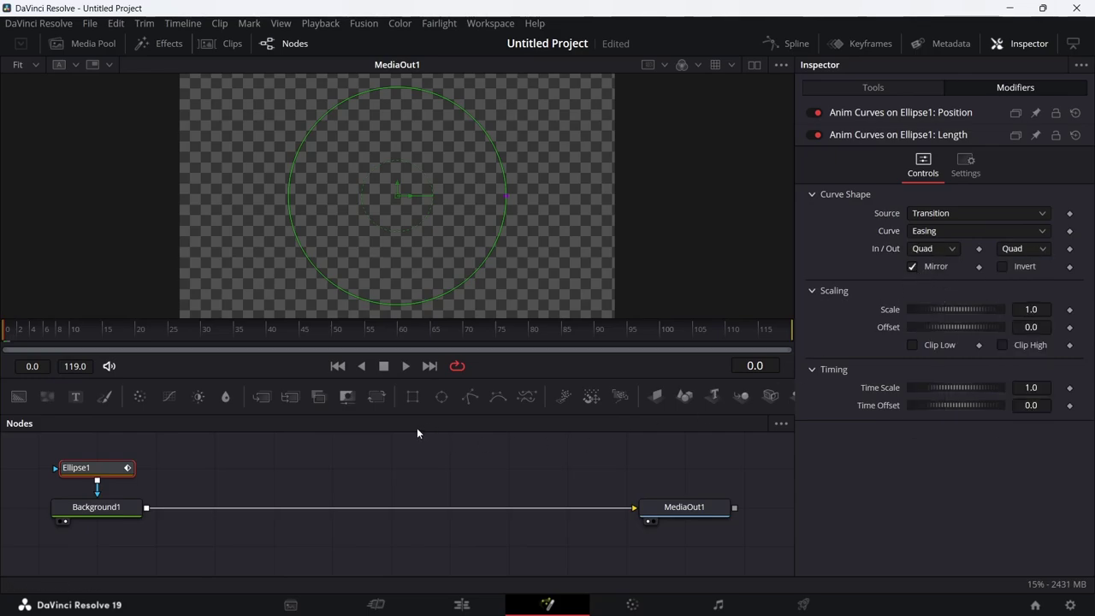
Preview playback, enable Mirror on the Length curve, and select Ellipse1 and Background1 together.
key("space")
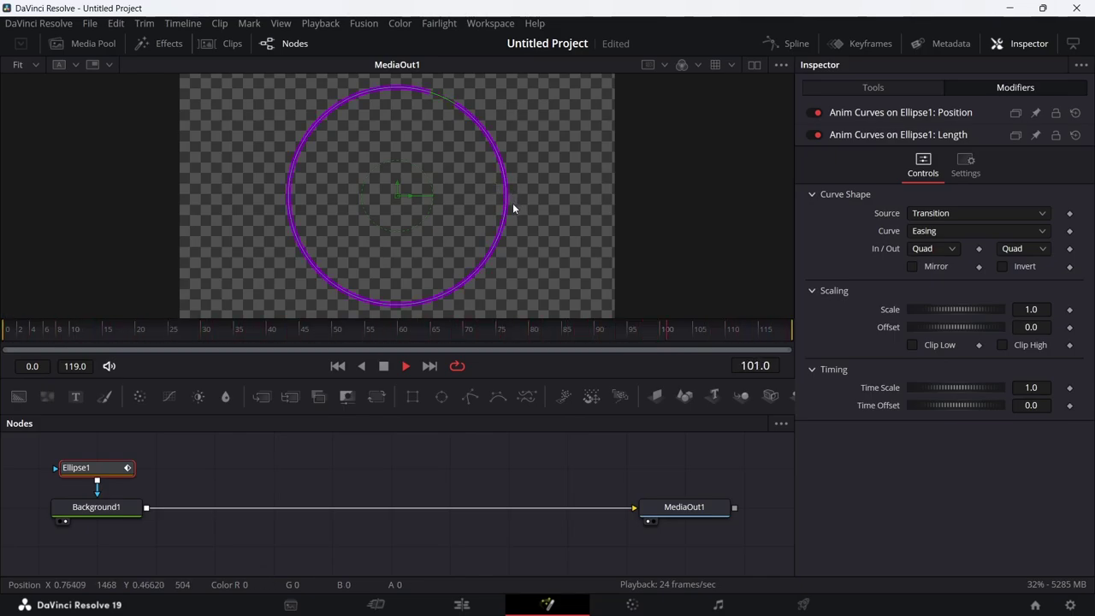
left_click(912, 266)
key("space")
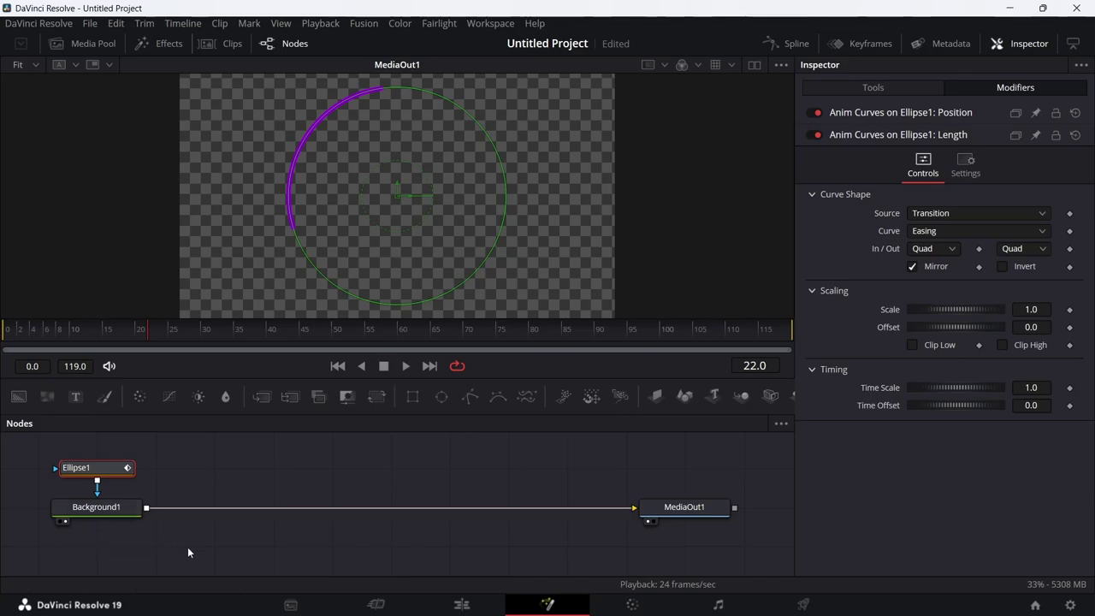
left_click_drag(89, 547, 143, 453)
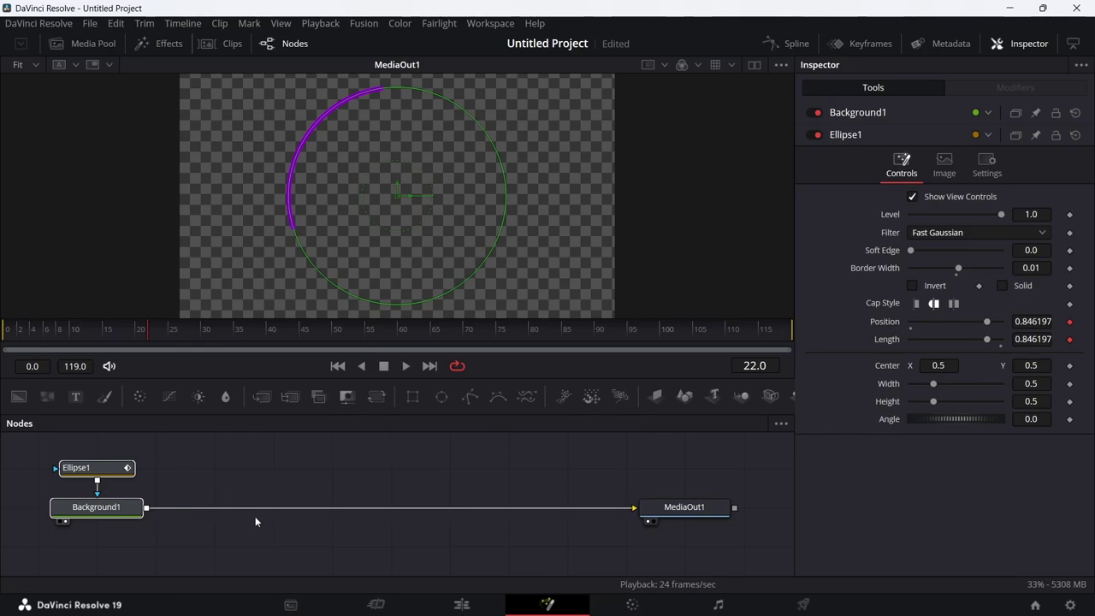
Paste a copy of the ellipse and background nodes and merge it into the output chain as Merge1.
key("ctrl+v")
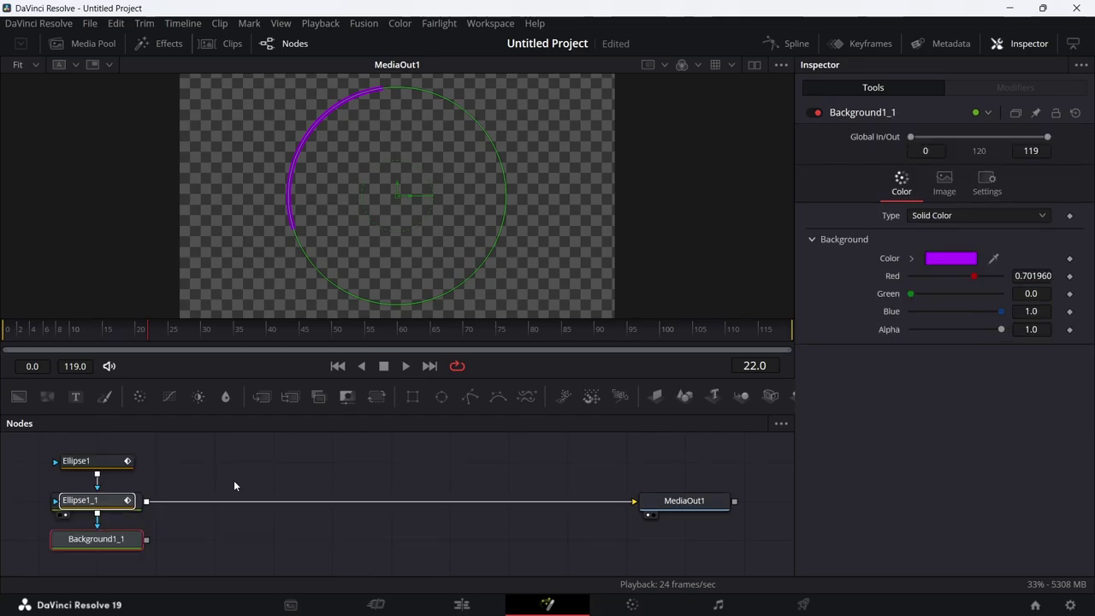
left_click_drag(104, 544, 291, 478)
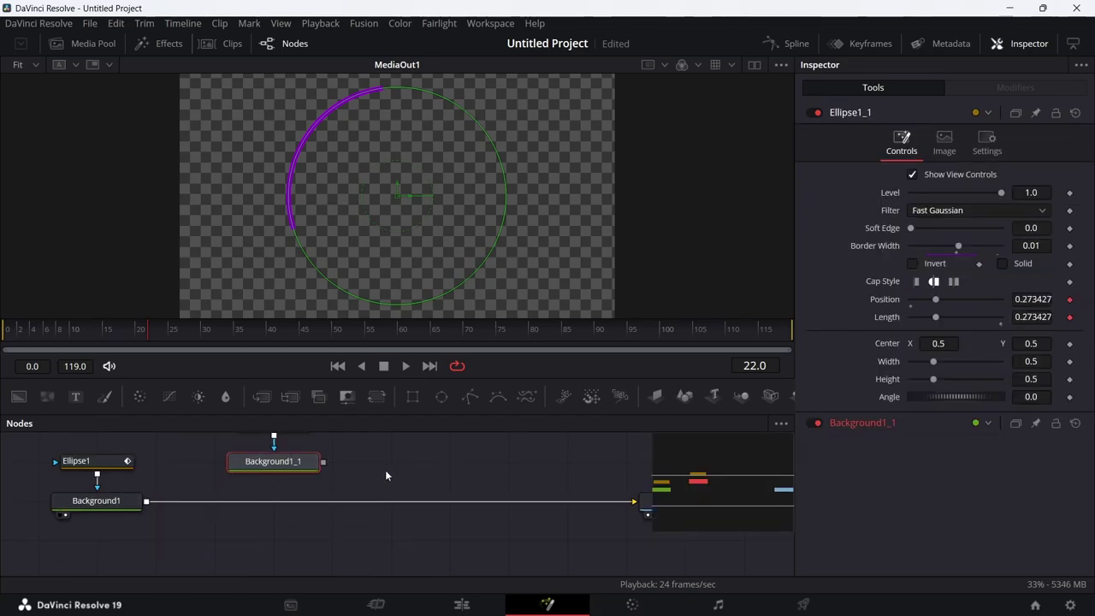
scroll(386, 469, "up", 2)
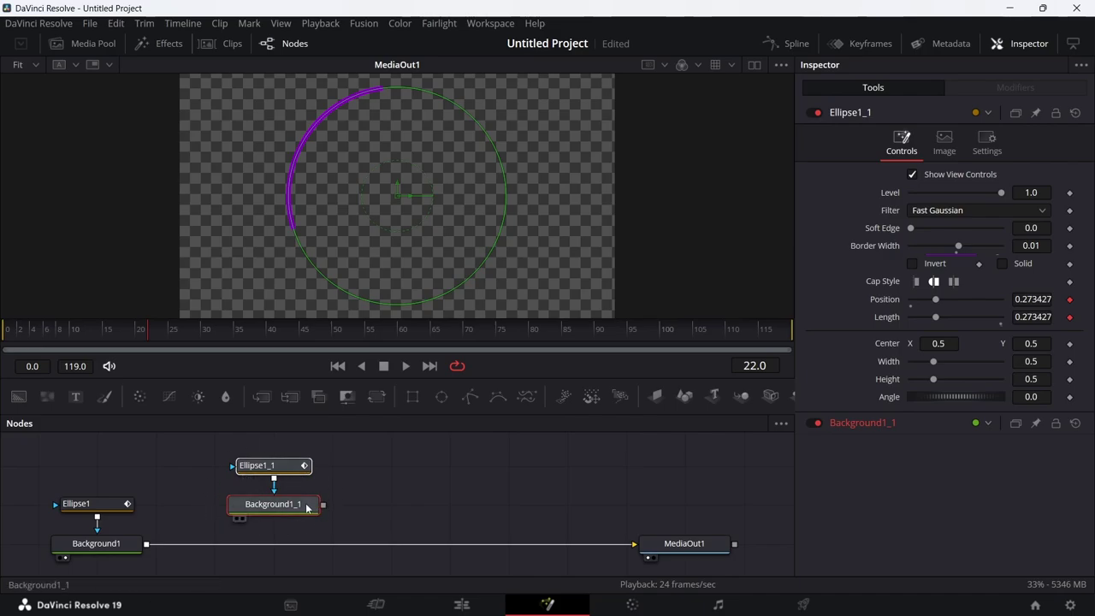
left_click_drag(301, 509, 236, 549)
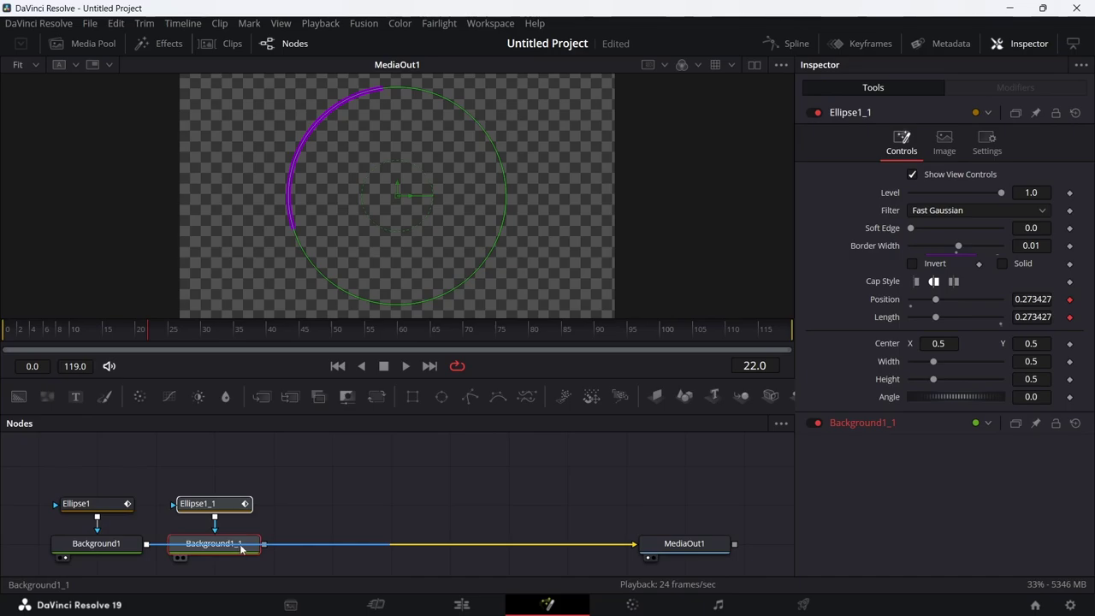
left_click_drag(241, 548, 232, 548)
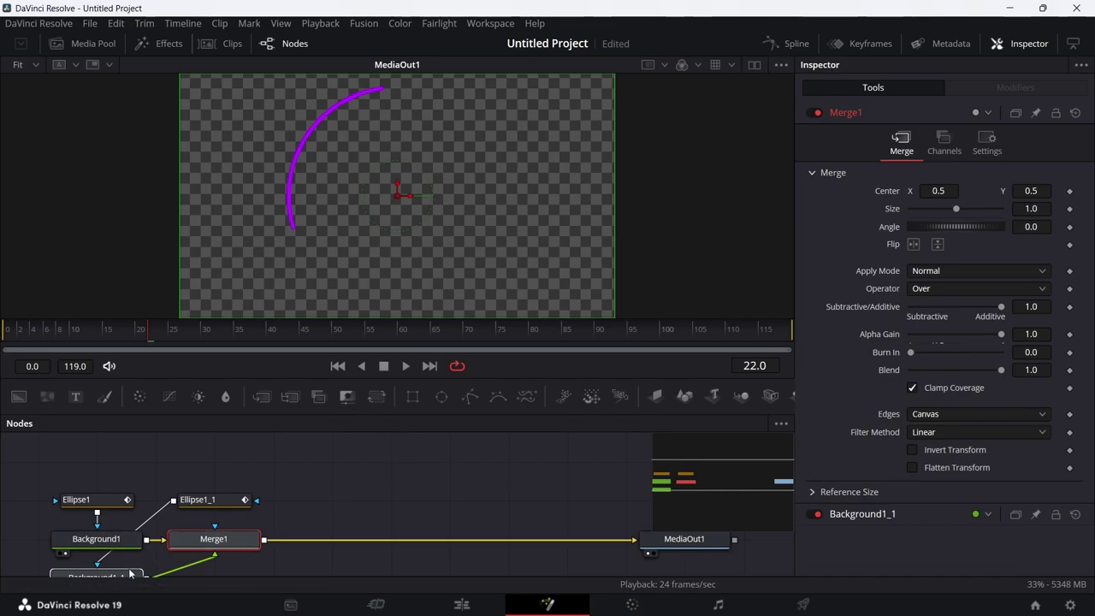
left_click(120, 578)
scroll(120, 564, "down", 1)
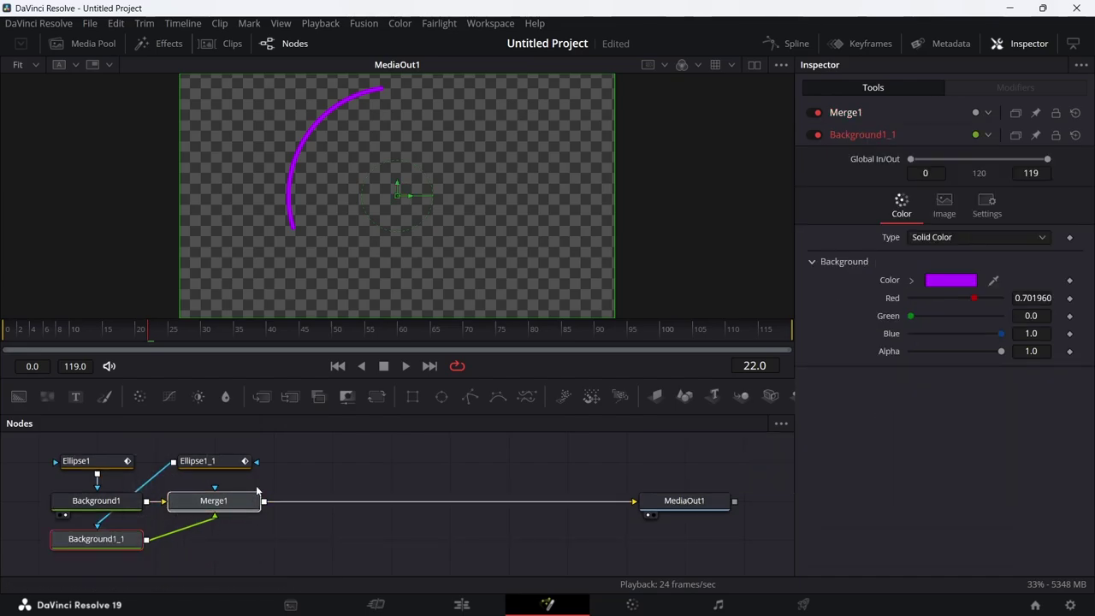
left_click_drag(137, 542, 364, 468)
Stack Ellipse1_1 and Background1_1 in a column directly above Merge1.
left_click(152, 541)
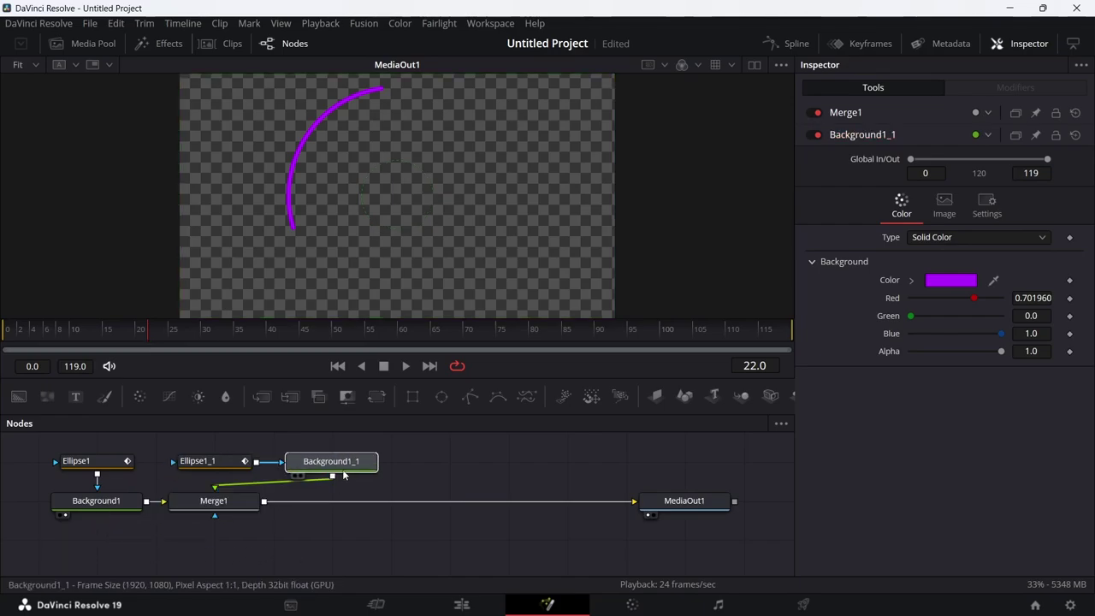
scroll(326, 533, "up", 1)
left_click_drag(229, 506, 272, 466)
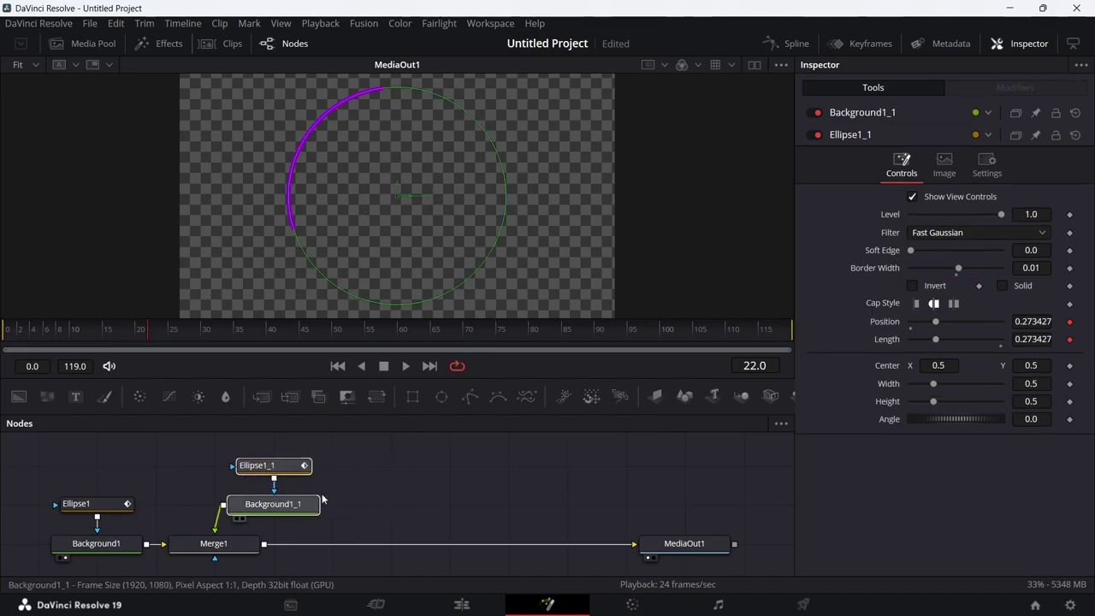
left_click_drag(274, 505, 216, 504)
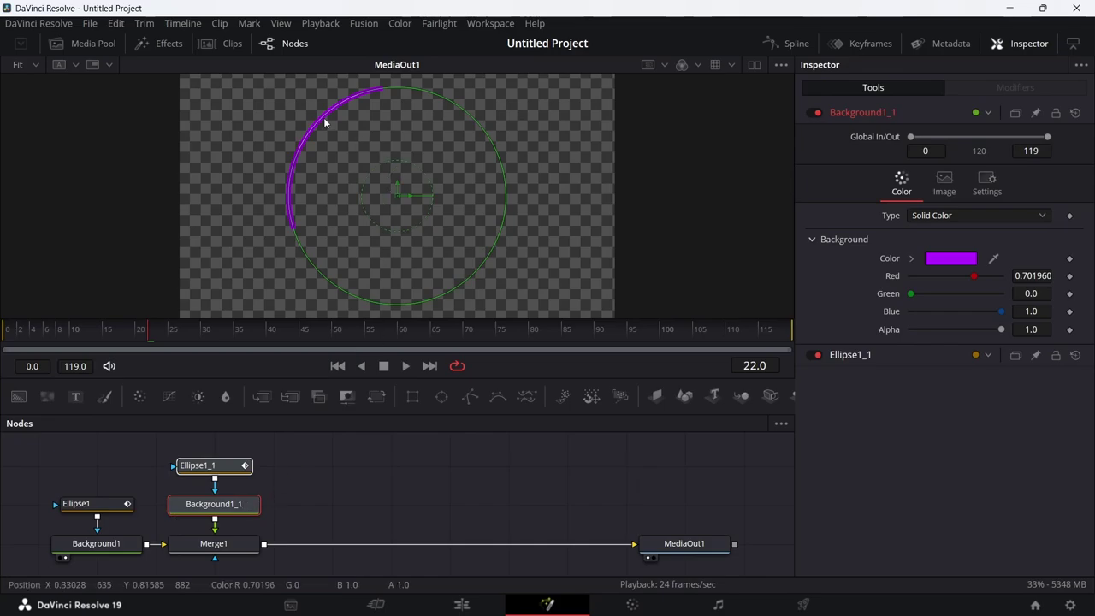
scroll(440, 166, "up", 2)
scroll(540, 178, "down", 2)
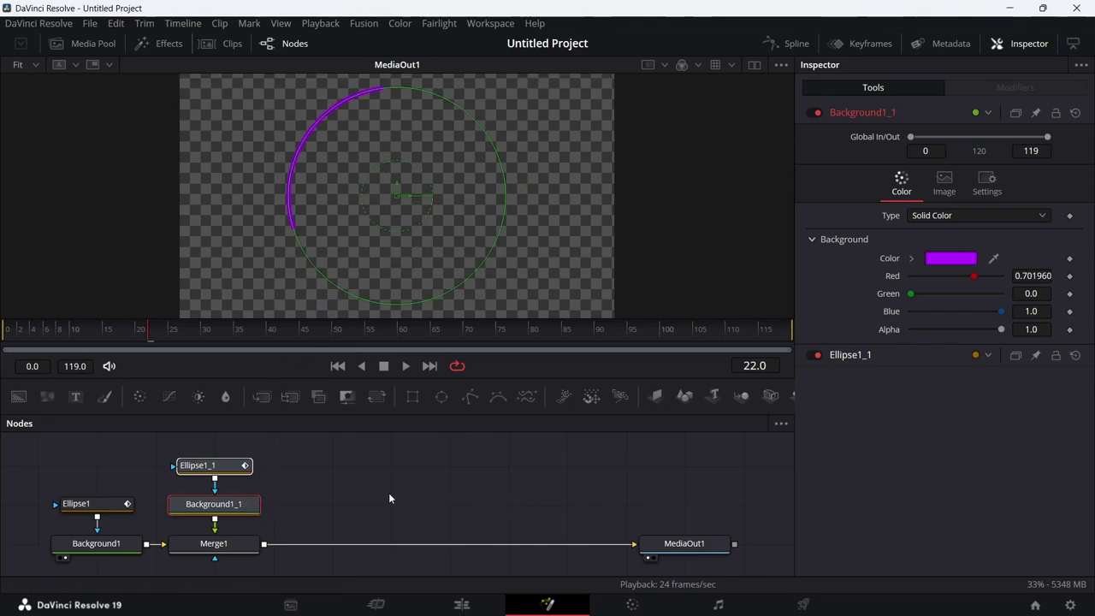
left_click(257, 503)
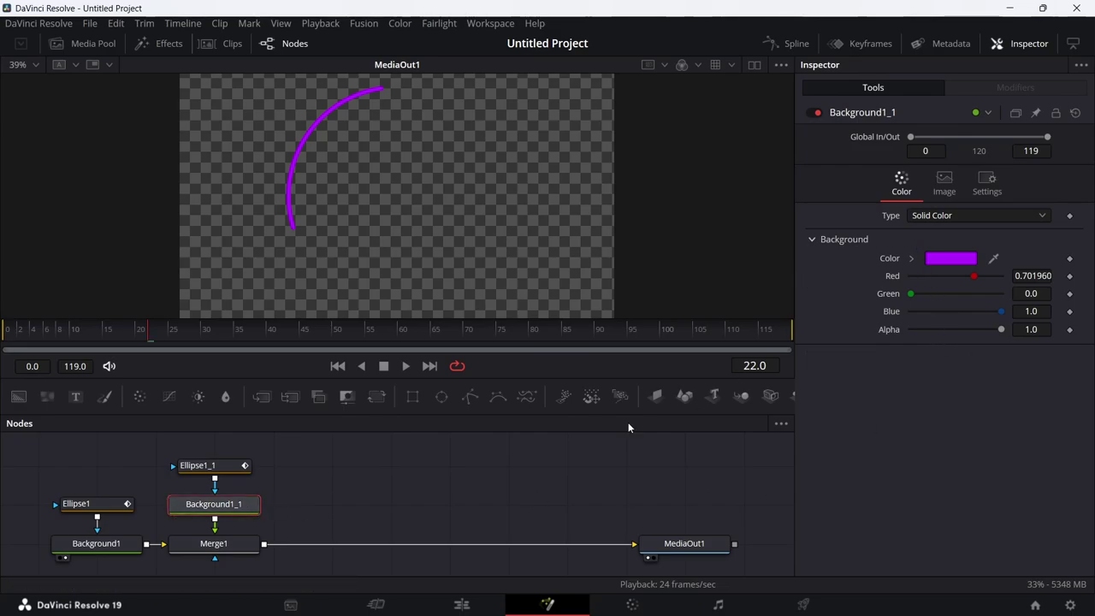
Resize Ellipse1_1 to a 0.4 by 0.4 circle.
left_click(219, 466)
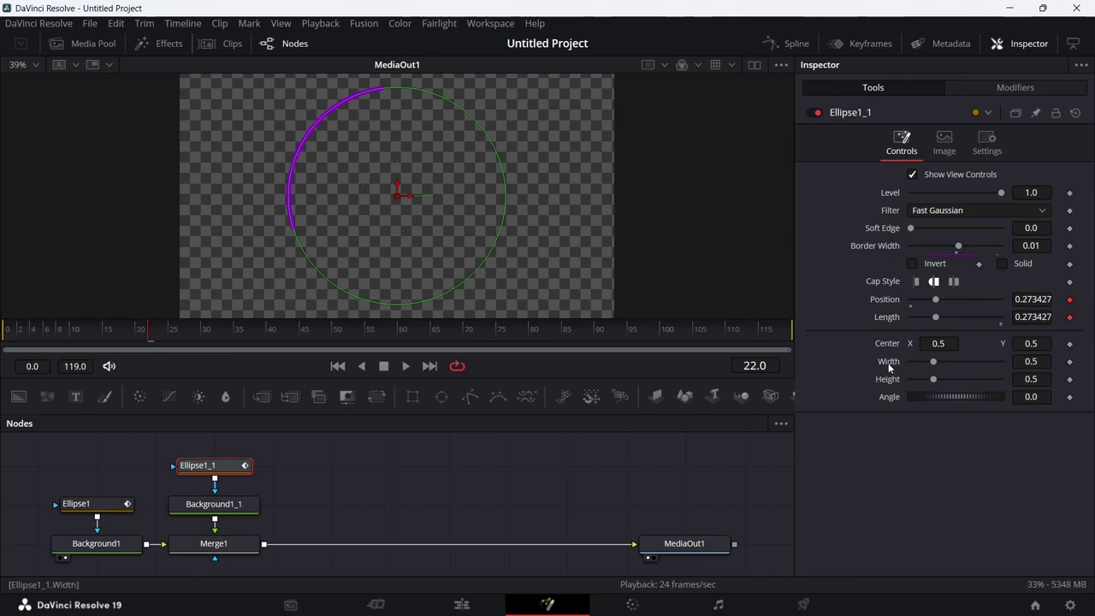
left_click(1045, 361)
type("4")
key("Tab")
type("4")
key("Return")
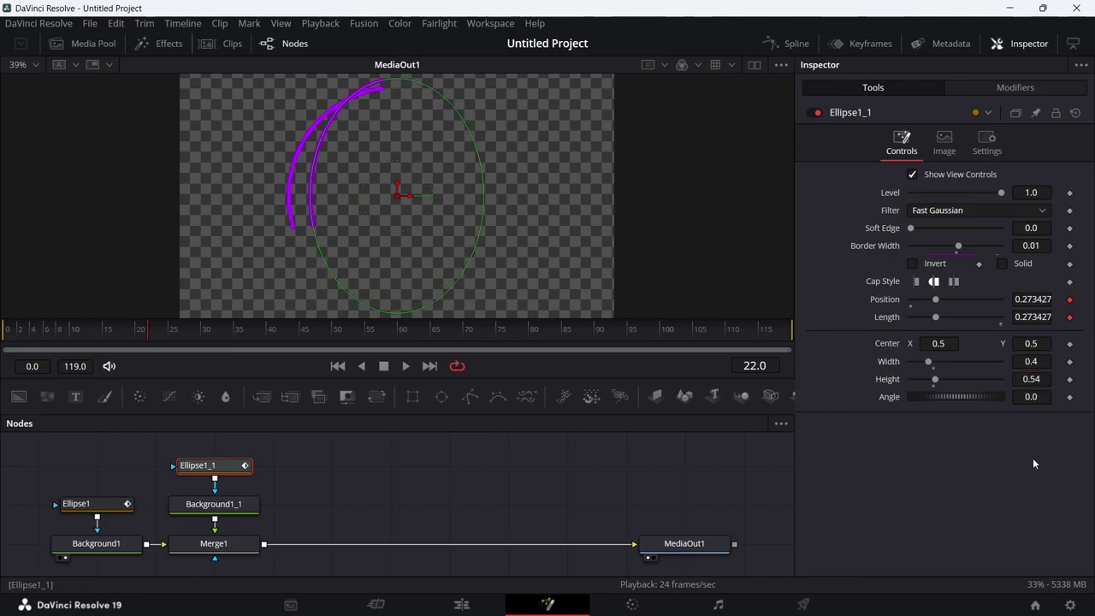
left_click(1044, 379)
type("4")
key("Return")
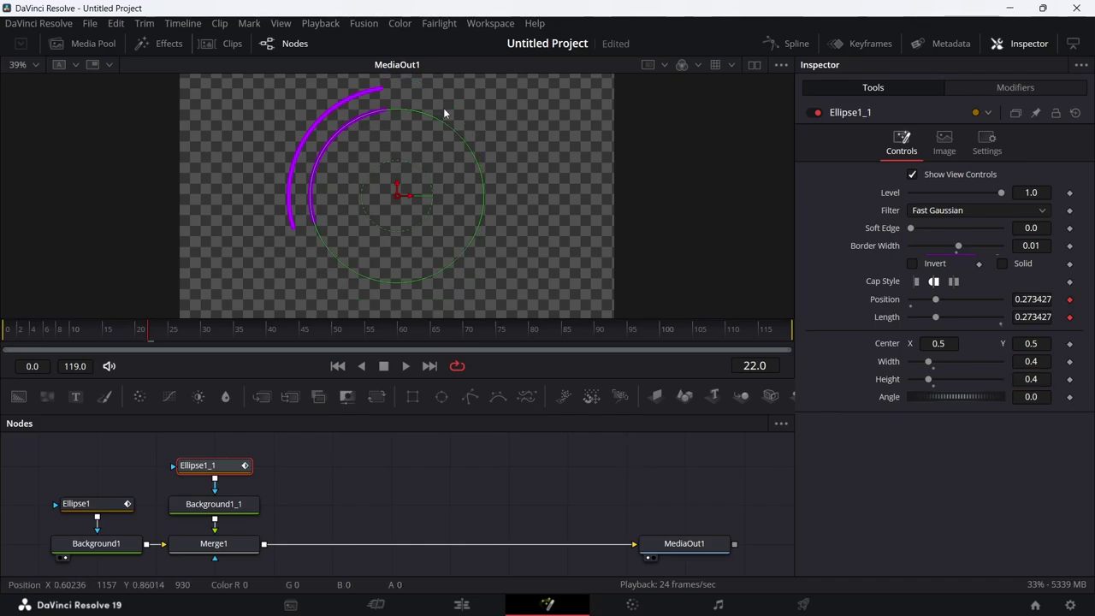
Set Ellipse1's angle to 90° and Ellipse1_1's angle to 210°, then select Ellipse1_1 with Background1_1.
left_click(129, 545)
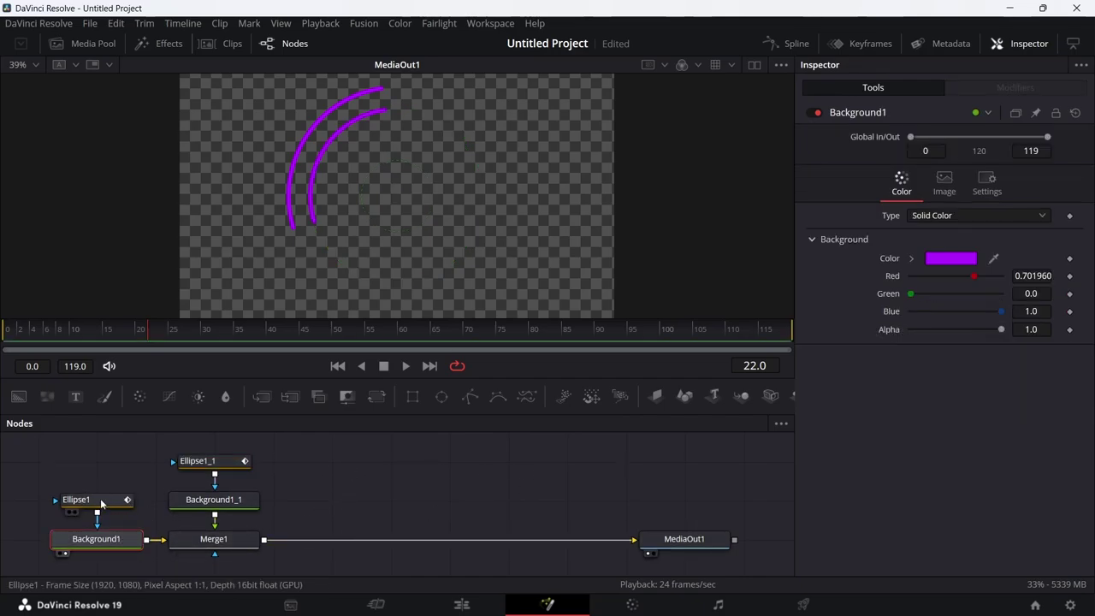
left_click(100, 503)
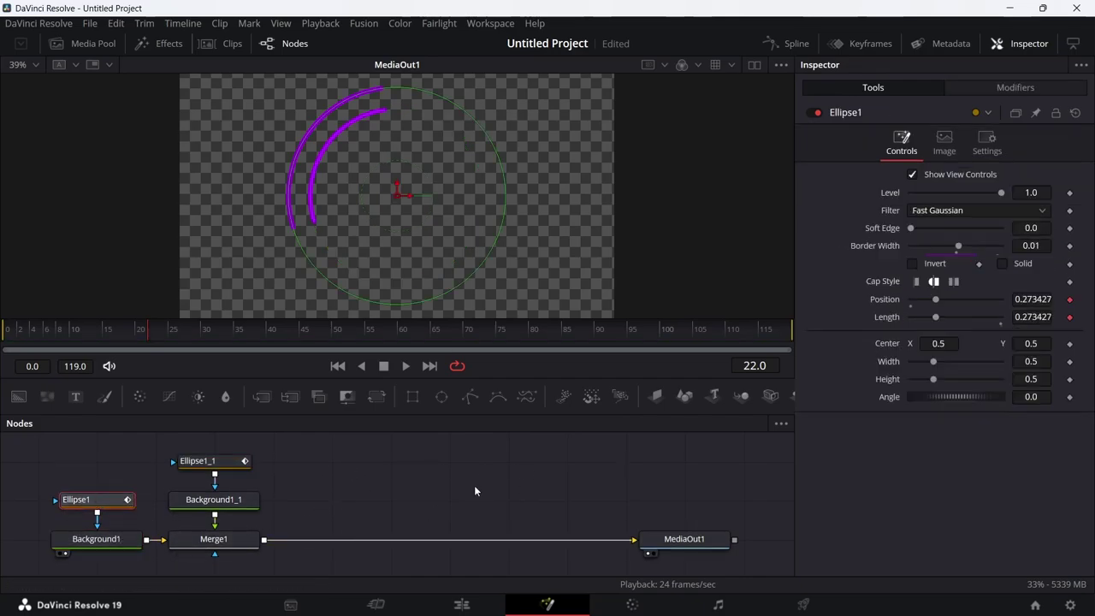
left_click(1039, 397)
type("90")
key("Return")
left_click(220, 463)
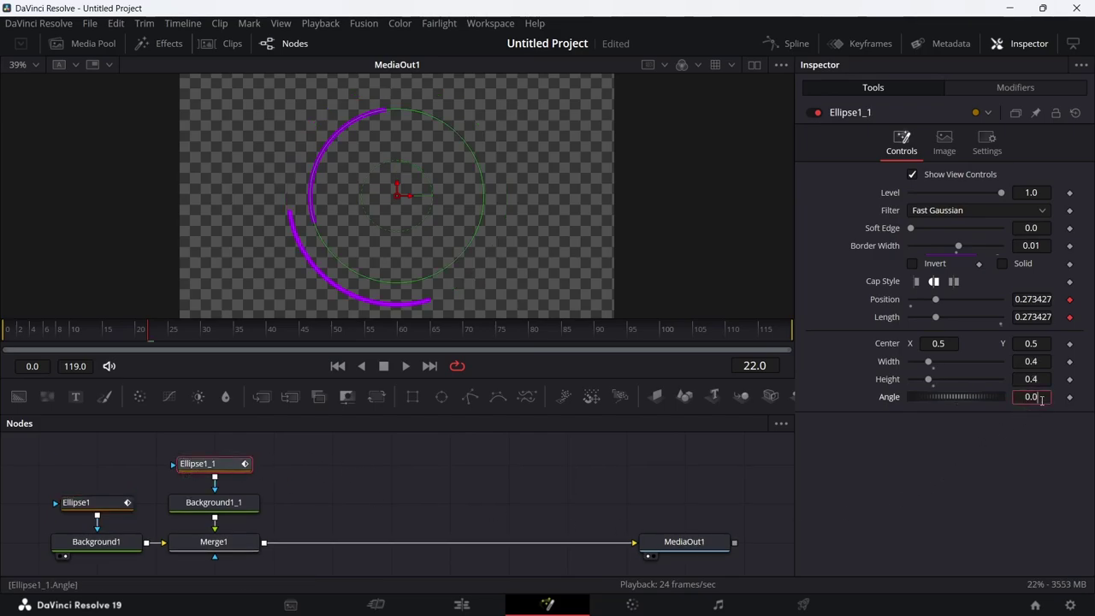
key("BackSpace")
key("BackSpace")
key("BackSpace")
type("210")
key("Return")
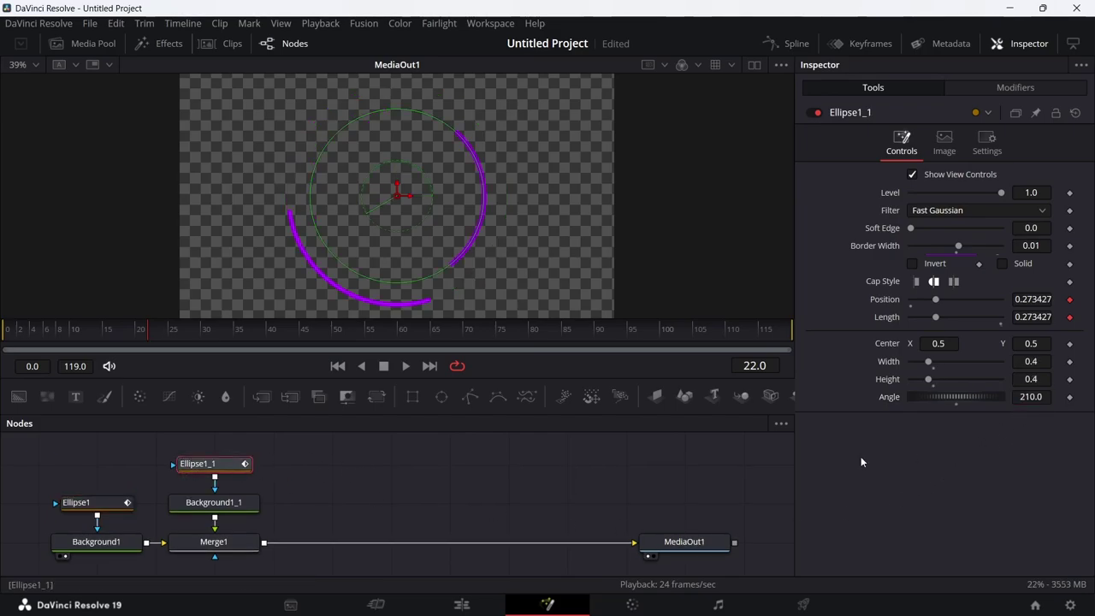
left_click_drag(285, 454, 185, 525)
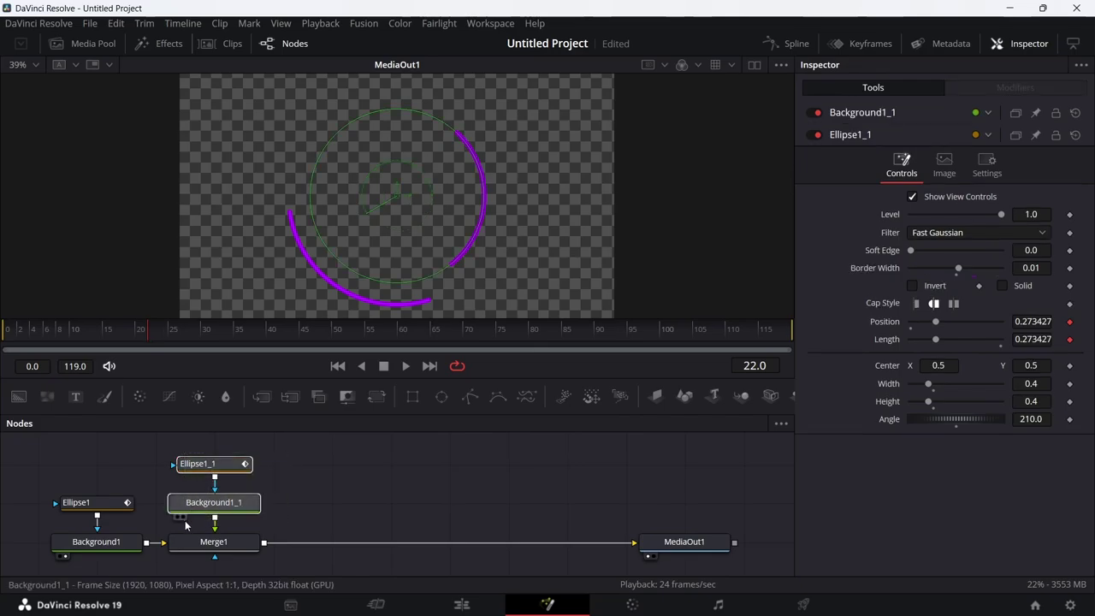
Duplicate the second ring's nodes and drop the copy onto the output link, creating Merge2.
key("ctrl+c")
key("ctrl+v")
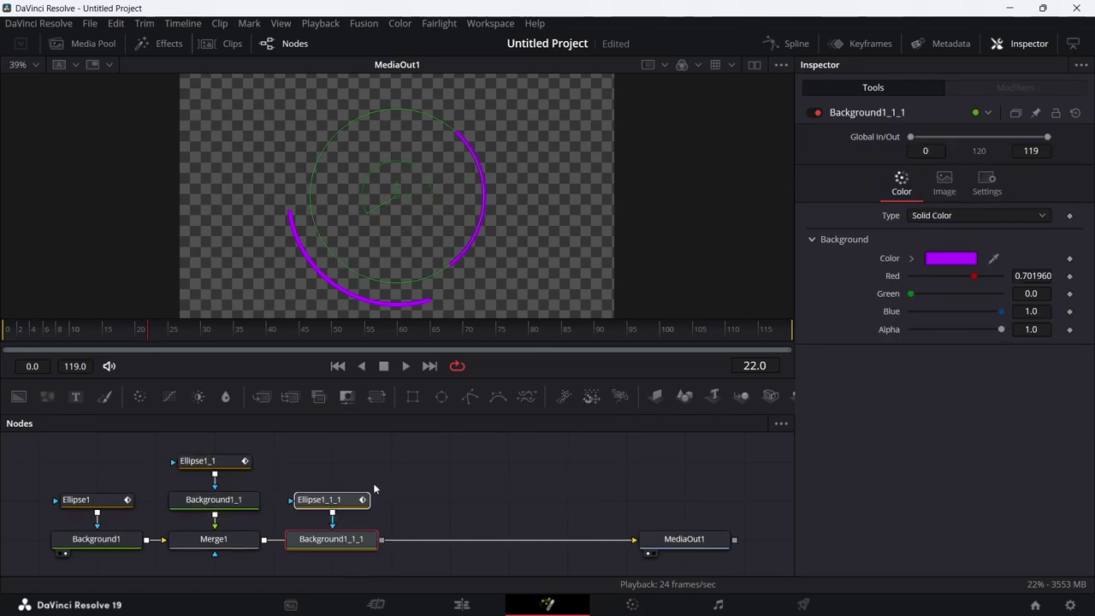
mouse_move(357, 537)
left_mouse_down()
mouse_move(357, 499)
mouse_move(382, 498)
mouse_move(351, 537)
mouse_move(300, 539)
mouse_move(345, 546)
left_mouse_up()
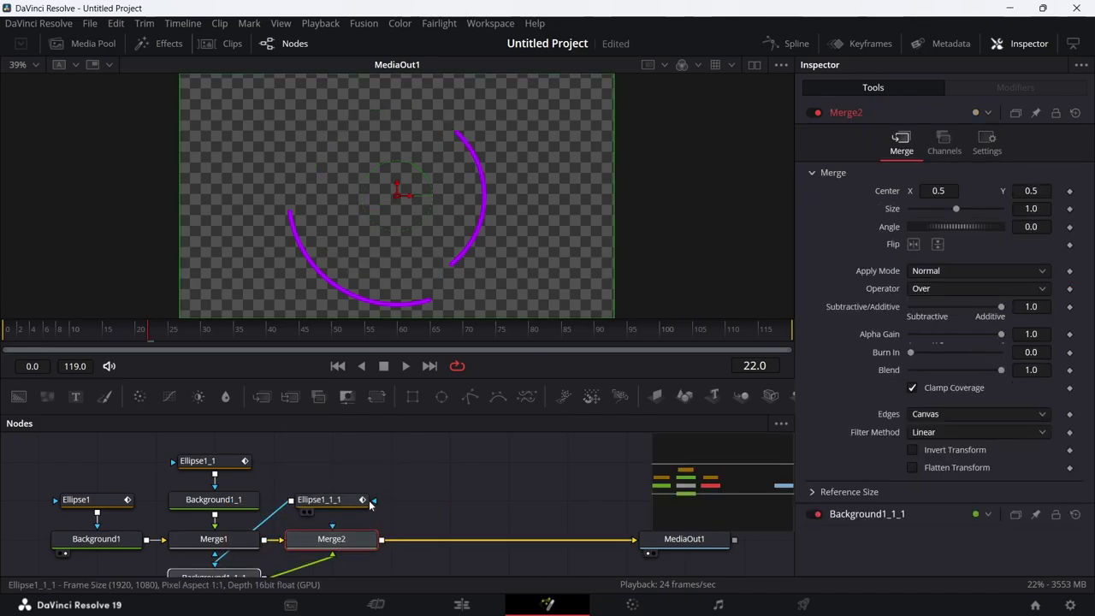
left_click_drag(352, 499, 353, 480)
left_click_drag(214, 577, 331, 499)
Set Ellipse1_1_1's angle to 330°.
left_click(323, 460)
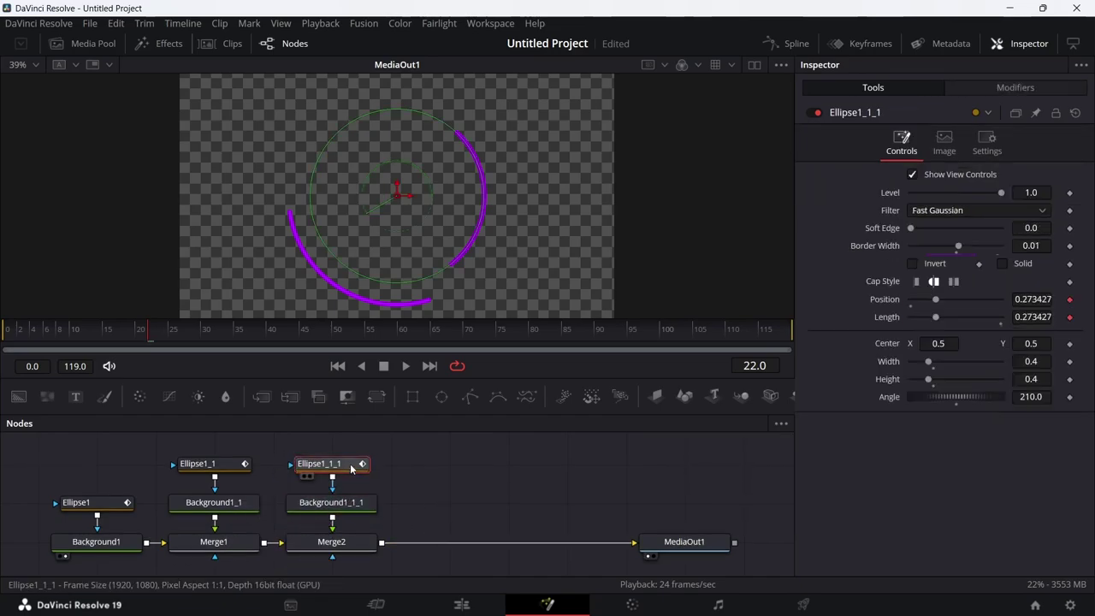
left_click(1043, 397)
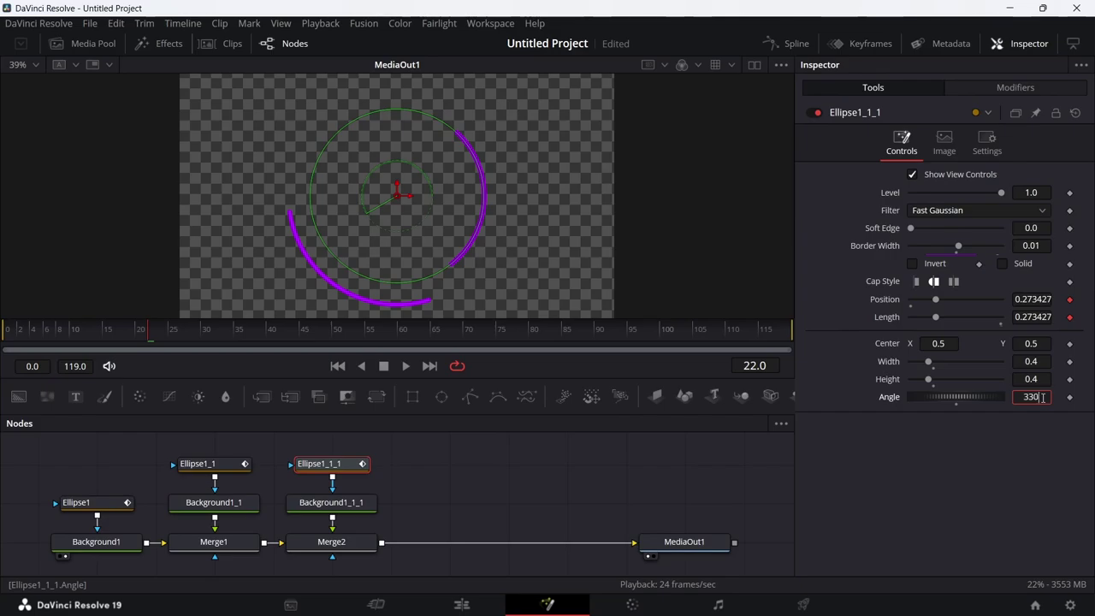
key("Return")
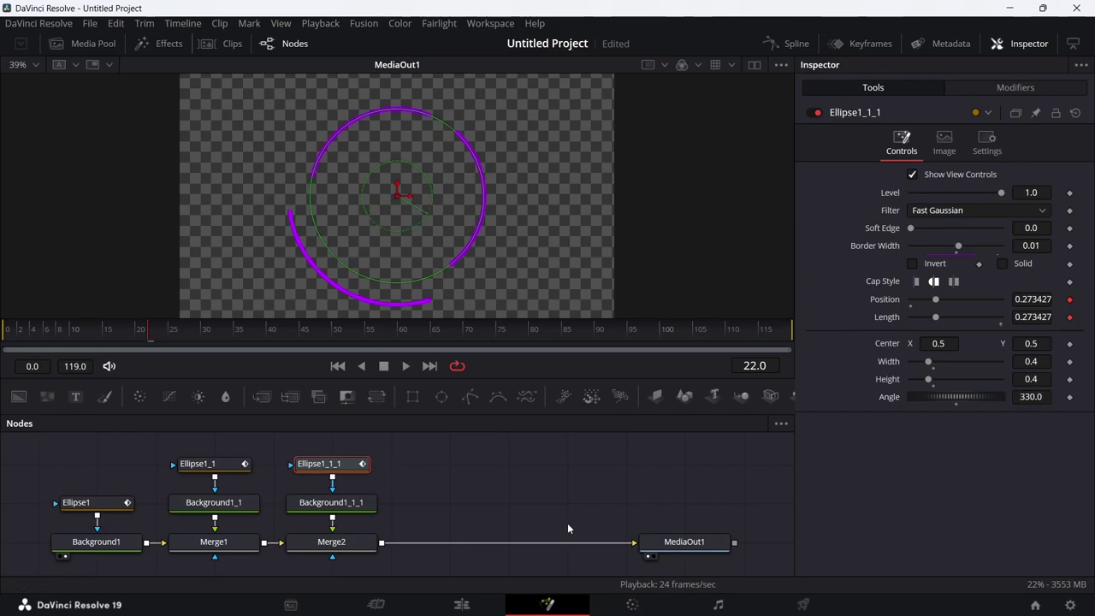
left_click(129, 545)
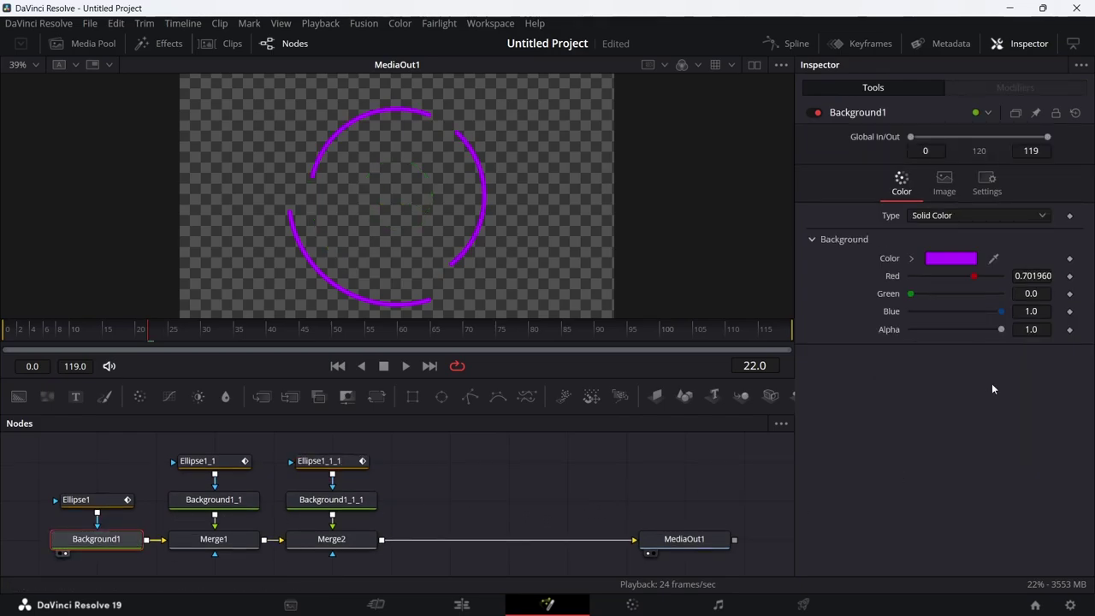
Colour the second ring's background (Background1_1) blue, #0099ff.
left_click(243, 541)
left_click(240, 503)
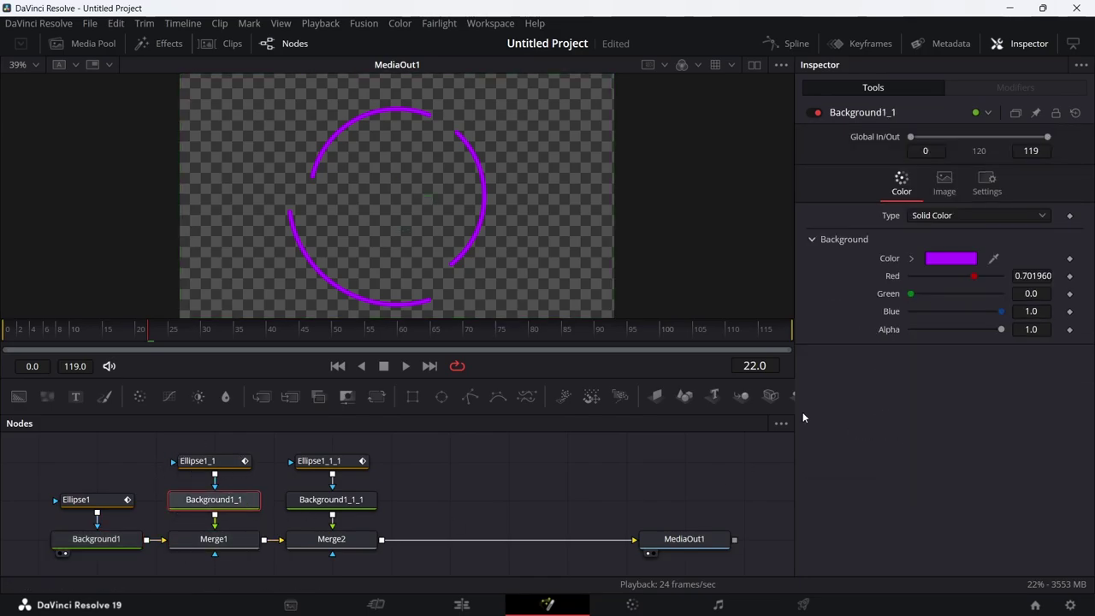
left_click(950, 258)
mouse_move(571, 190)
left_mouse_down()
mouse_move(623, 189)
mouse_move(607, 187)
left_mouse_up()
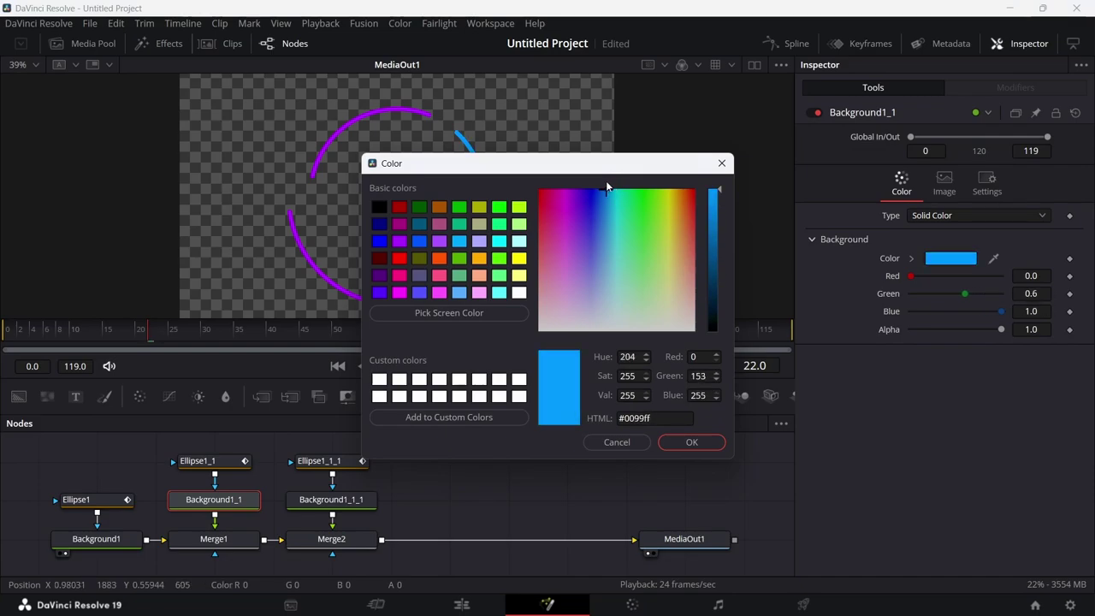
left_click(698, 443)
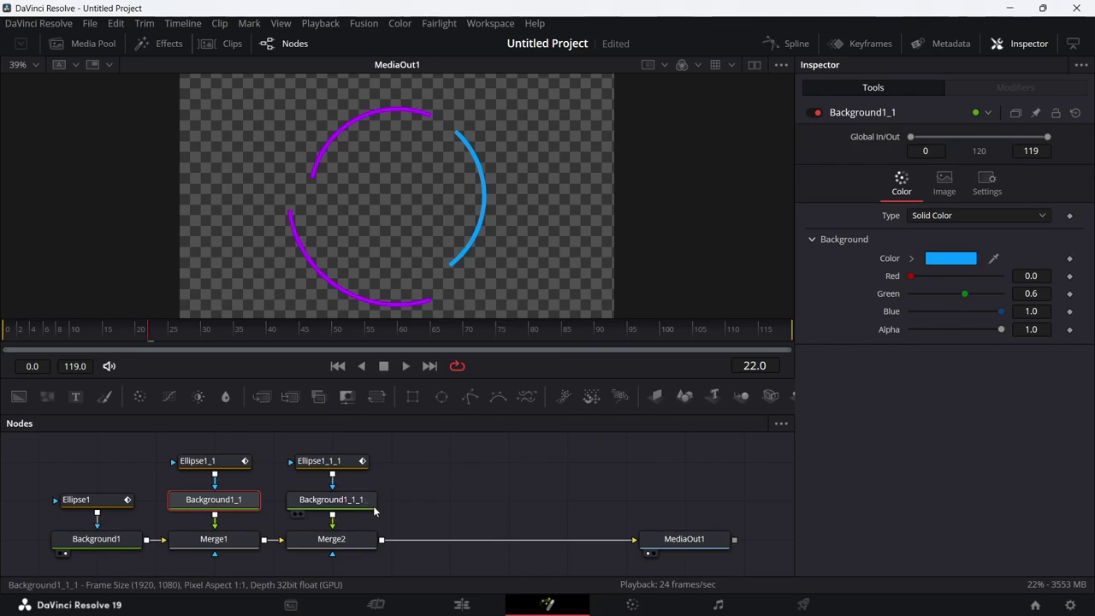
Colour the third ring's background (Background1_1_1) lime green, #aeff00, and play the preview.
left_click(363, 505)
left_click(950, 258)
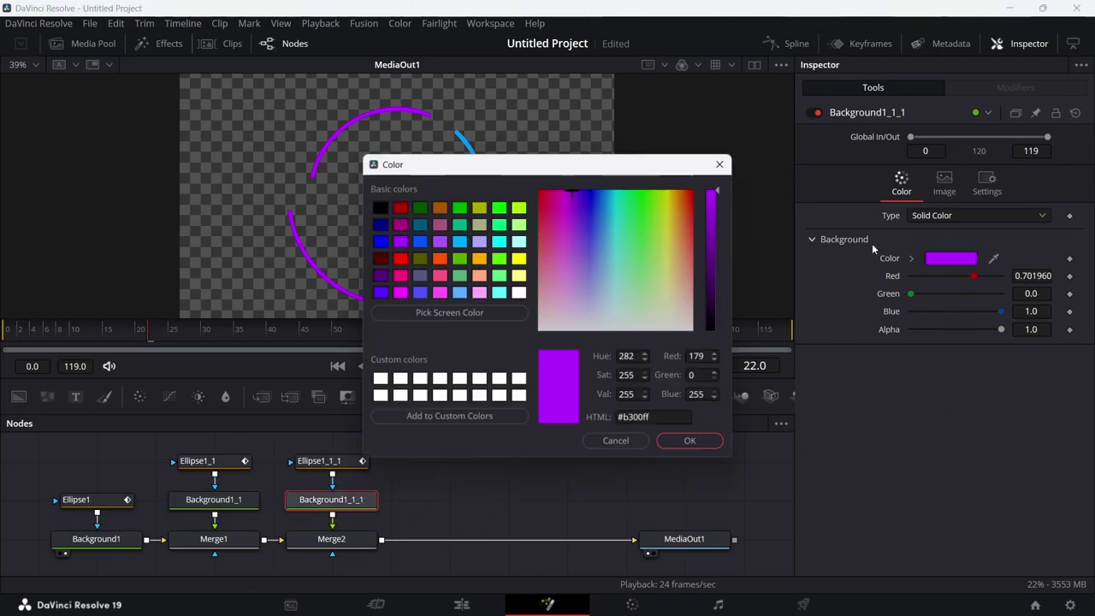
left_click_drag(577, 189, 659, 184)
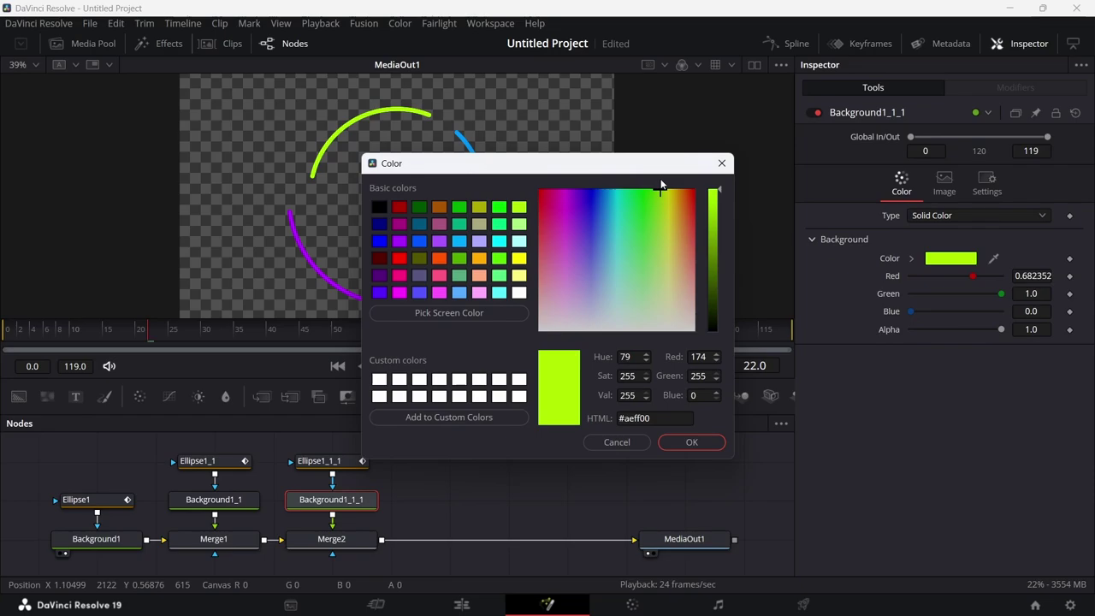
left_click(689, 441)
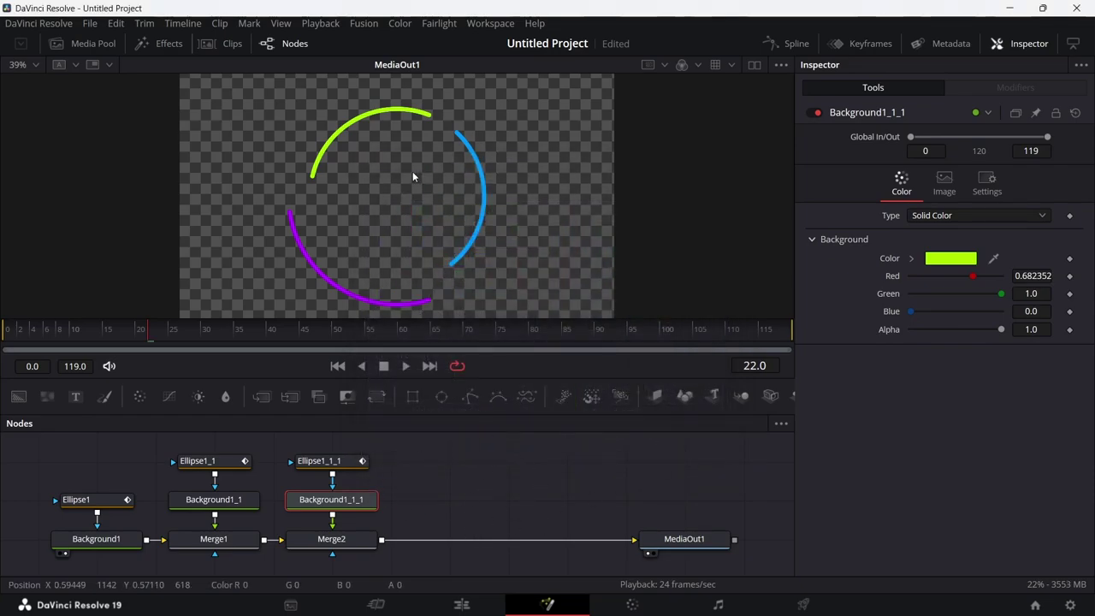
key("space")
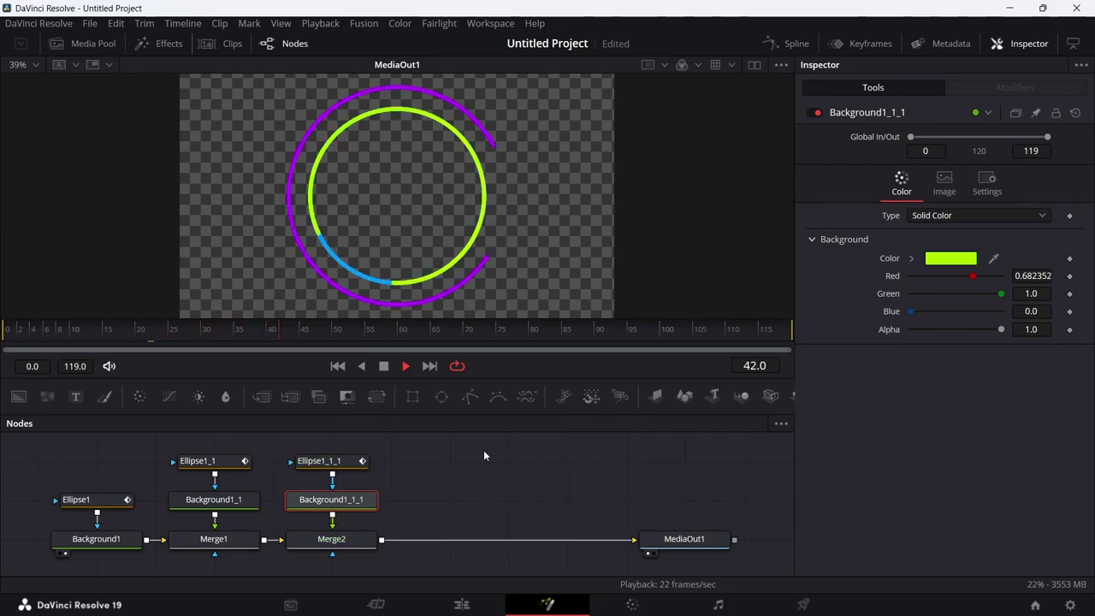
Set the lime ring's Ellipse1_1_1 width and height to 0.3.
key("space")
left_click(325, 461)
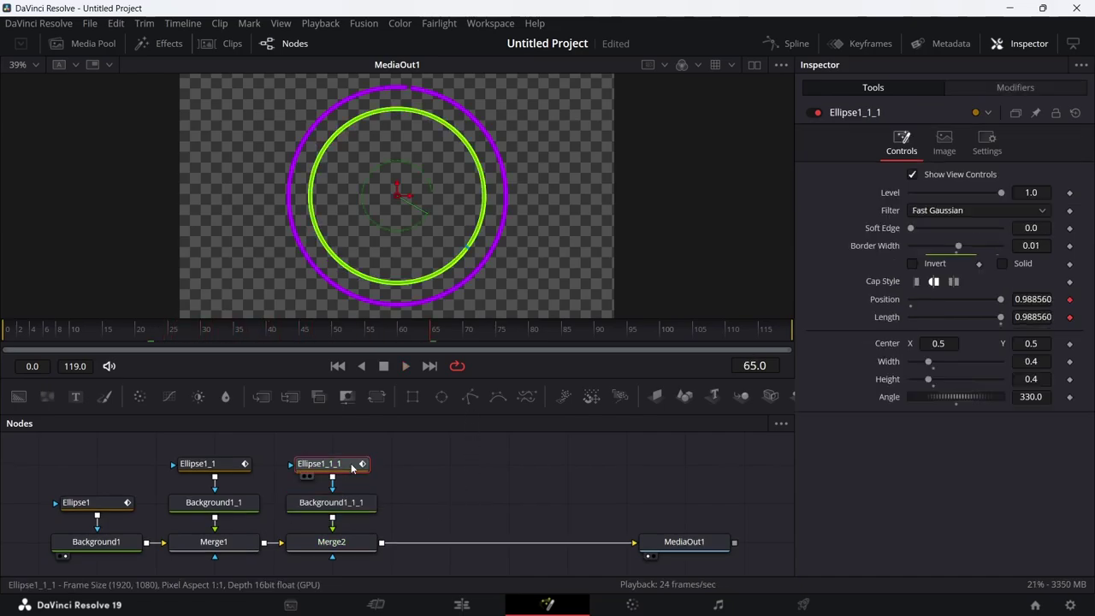
left_click(1044, 362)
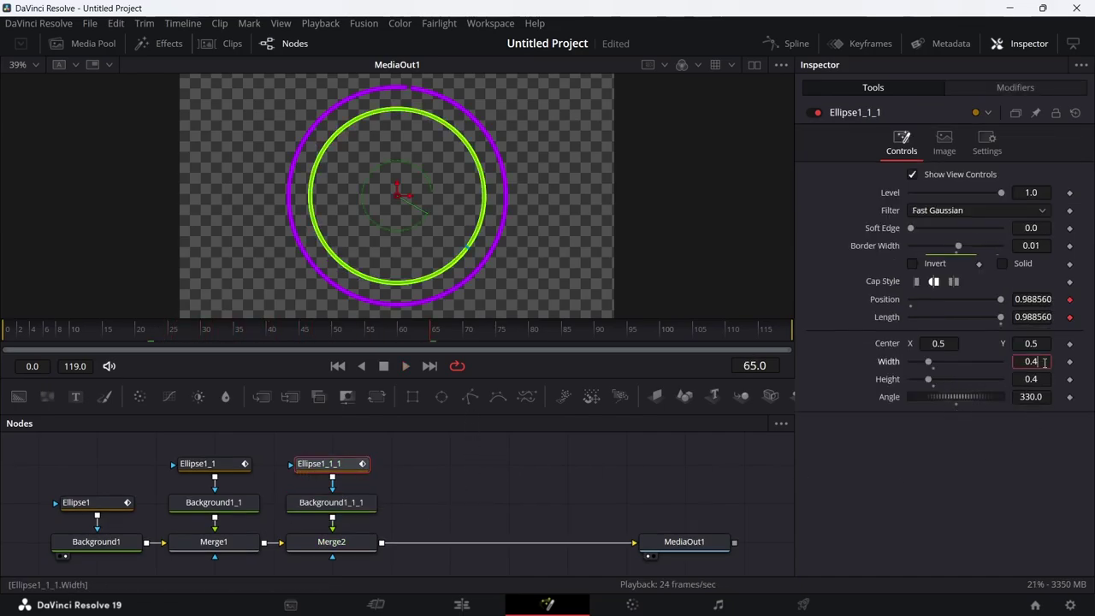
type("0.3")
left_click(1043, 379)
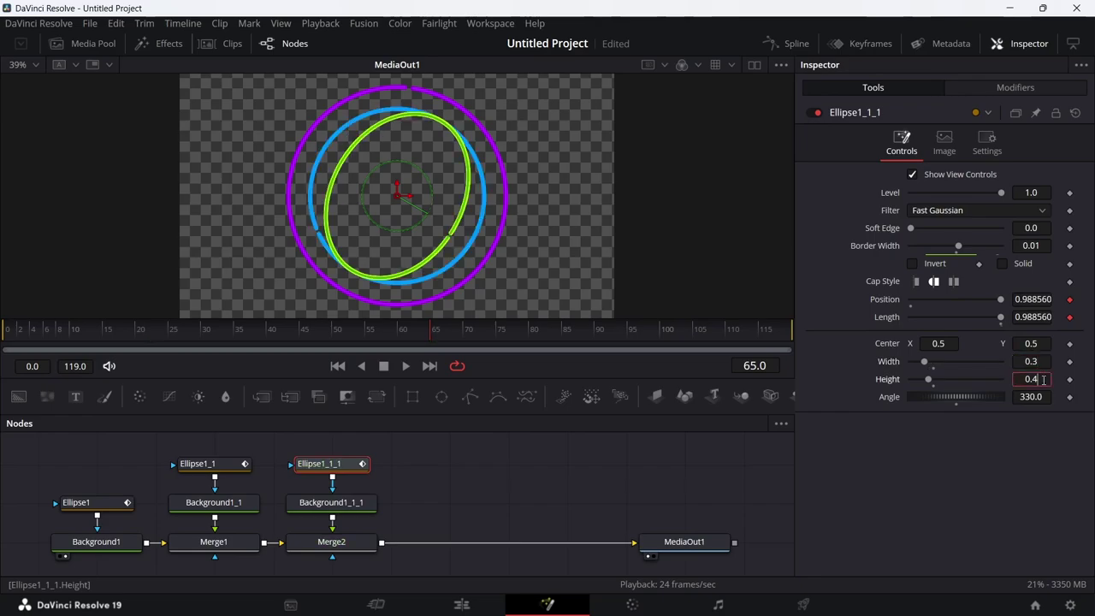
type("0.3")
key("Return")
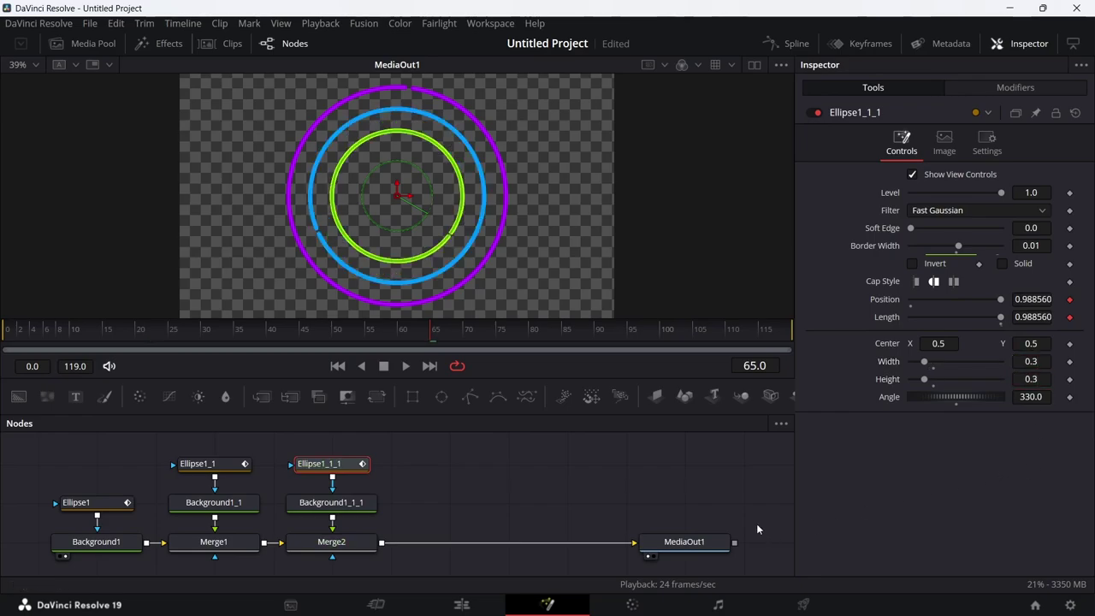
Play back until the three rings are complete at frame 60, then select Merge2.
key("space")
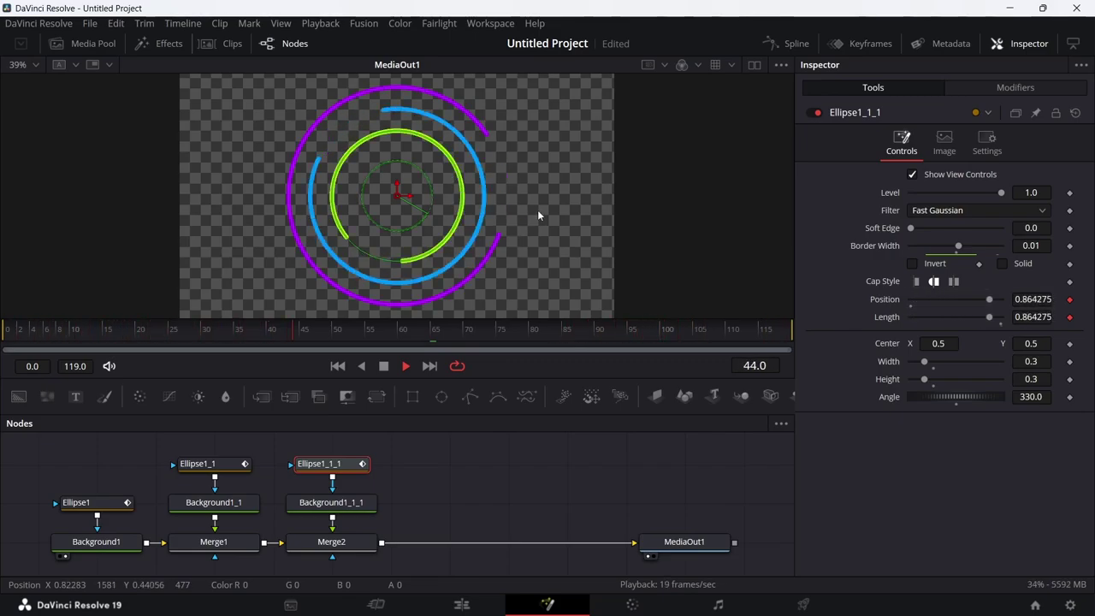
key("space")
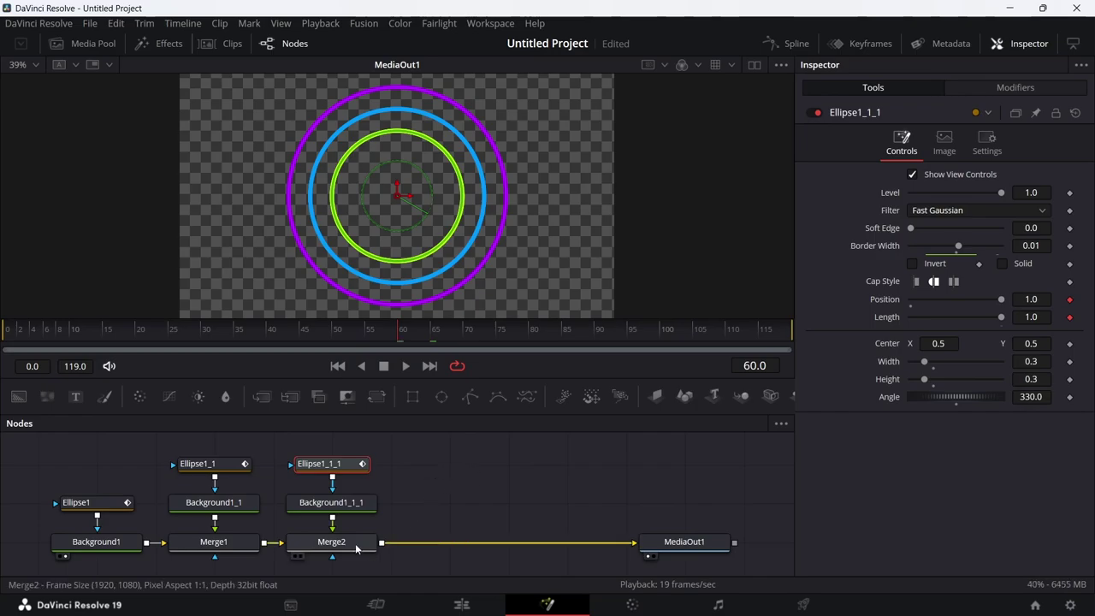
left_click(455, 532)
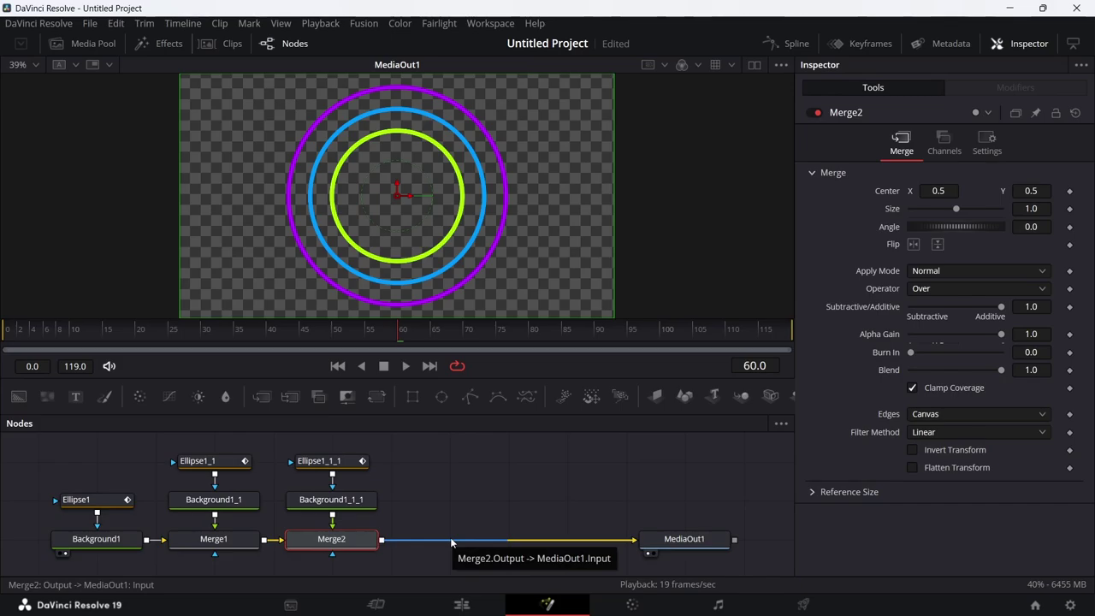
key("shift+space")
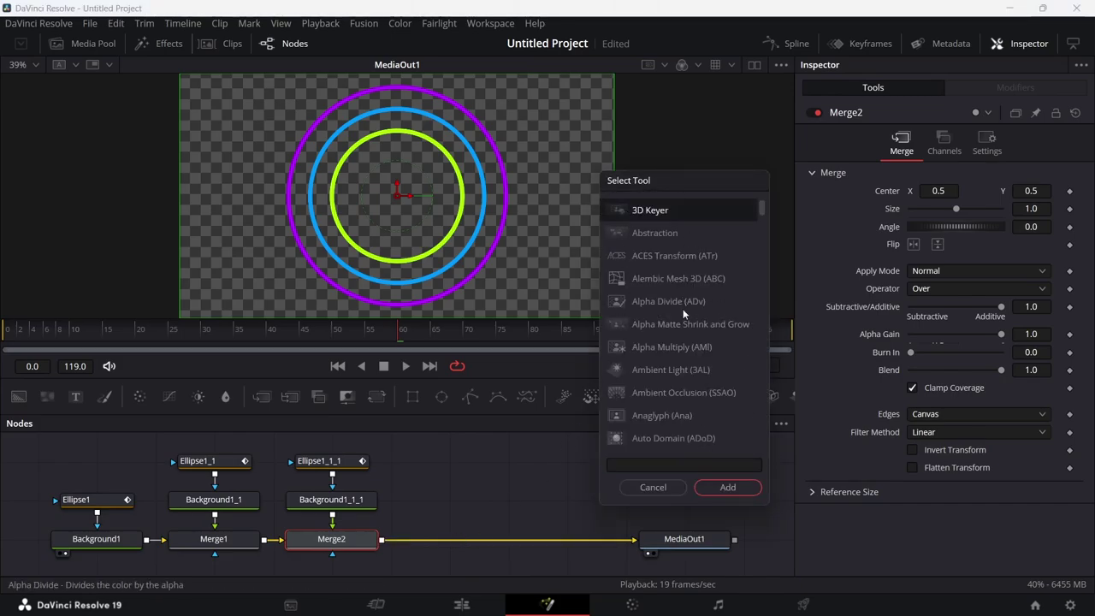
Search the tool list for 'glow' and add Soft Glow after Merge2.
scroll(665, 256, "down", 3)
left_click(648, 464)
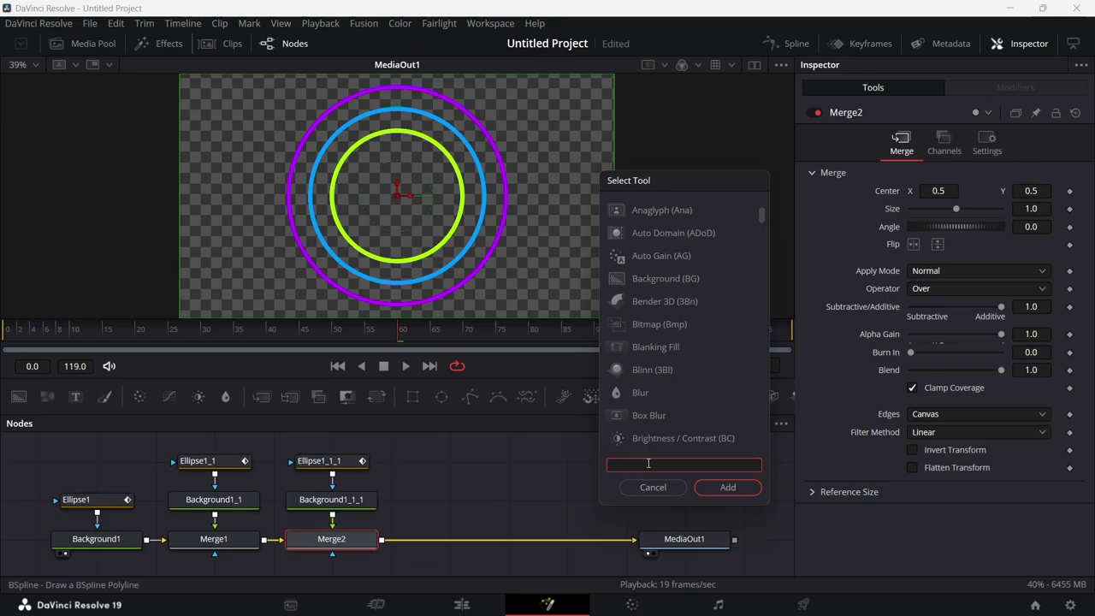
type("glow")
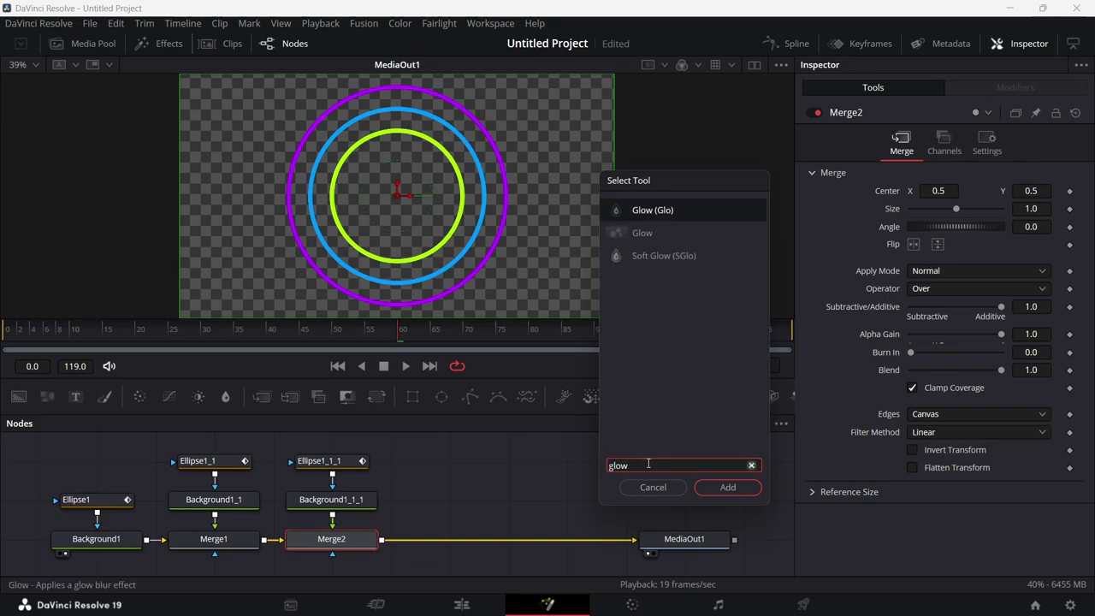
left_click(662, 257)
left_click(723, 490)
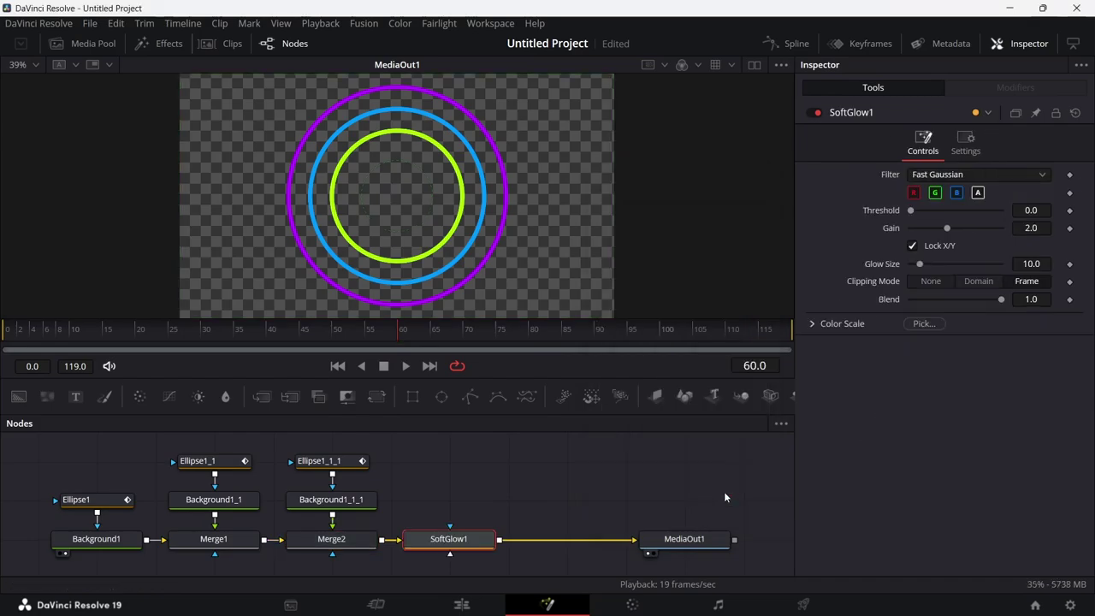